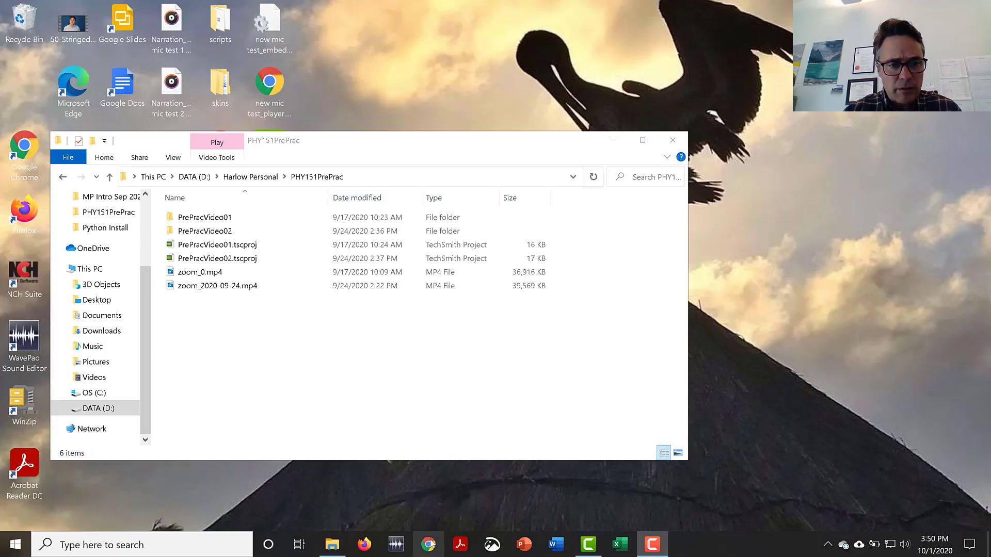
Step: Load physlets.org/tracker in a new Chrome tab
{"action": "left_click", "coordinate": [429, 544]}
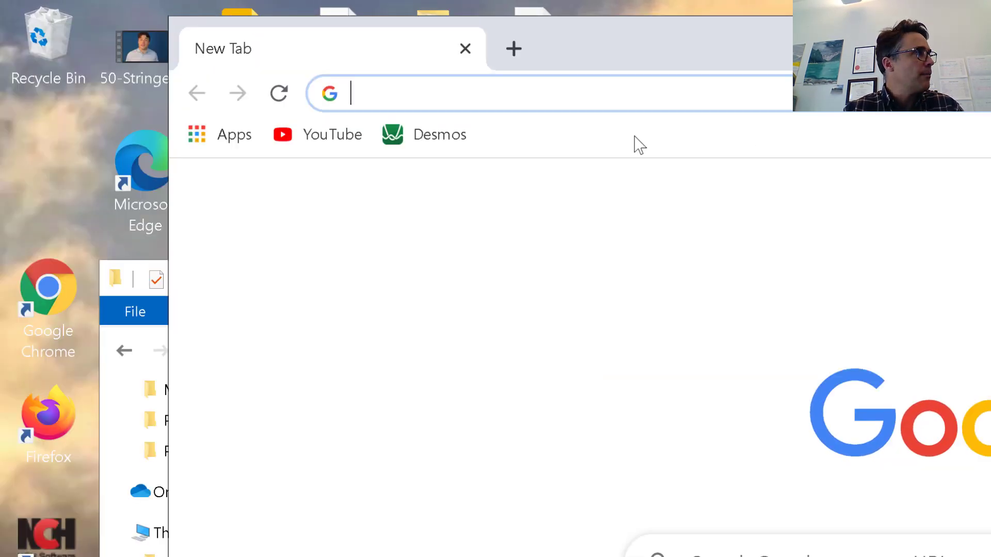
{"action": "type", "text": "phys"}
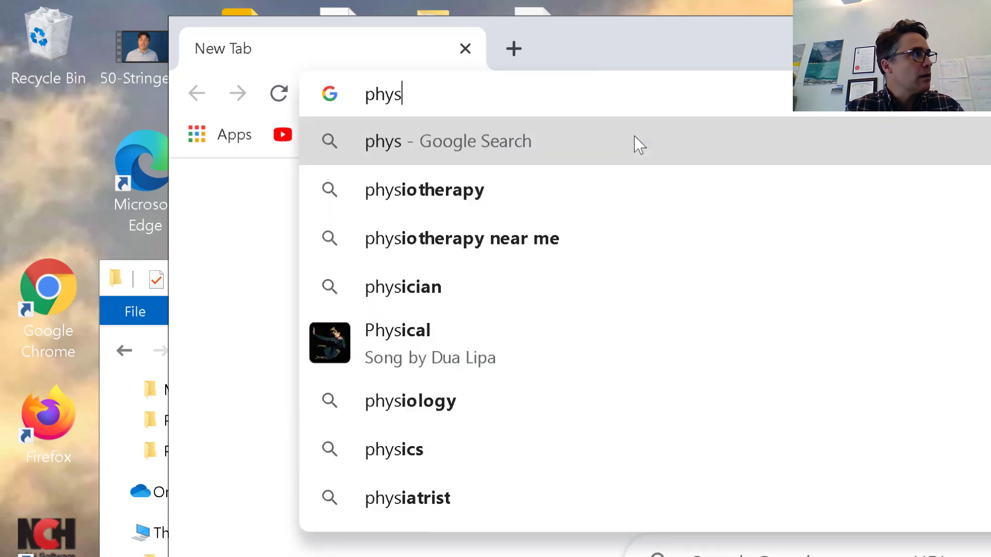
{"action": "type", "text": "lets.org"}
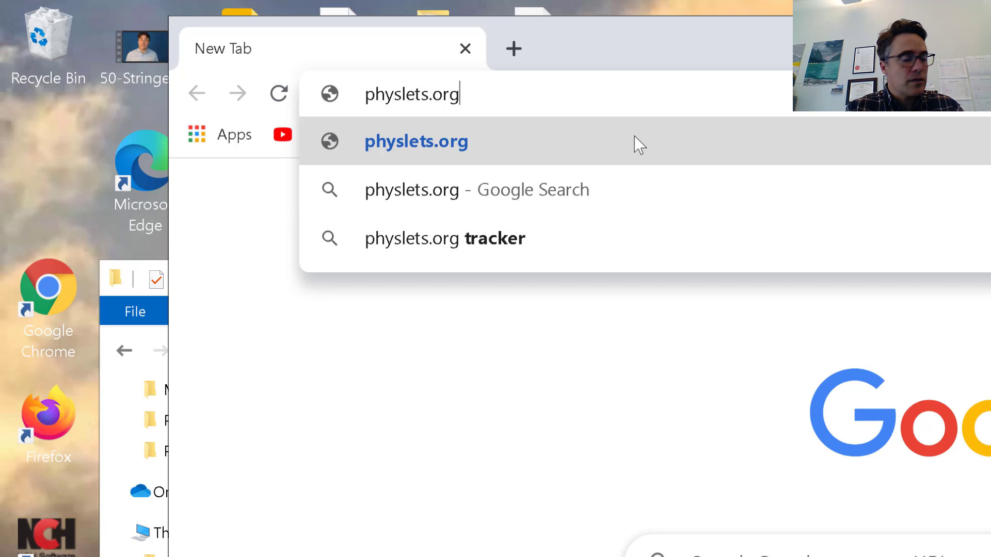
{"action": "type", "text": "/tracker"}
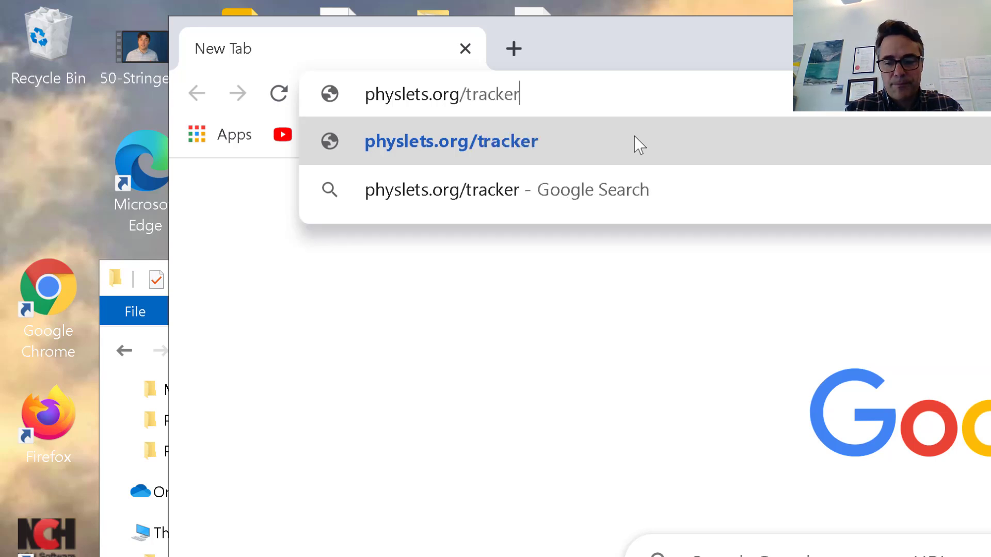
{"action": "key", "text": "Return"}
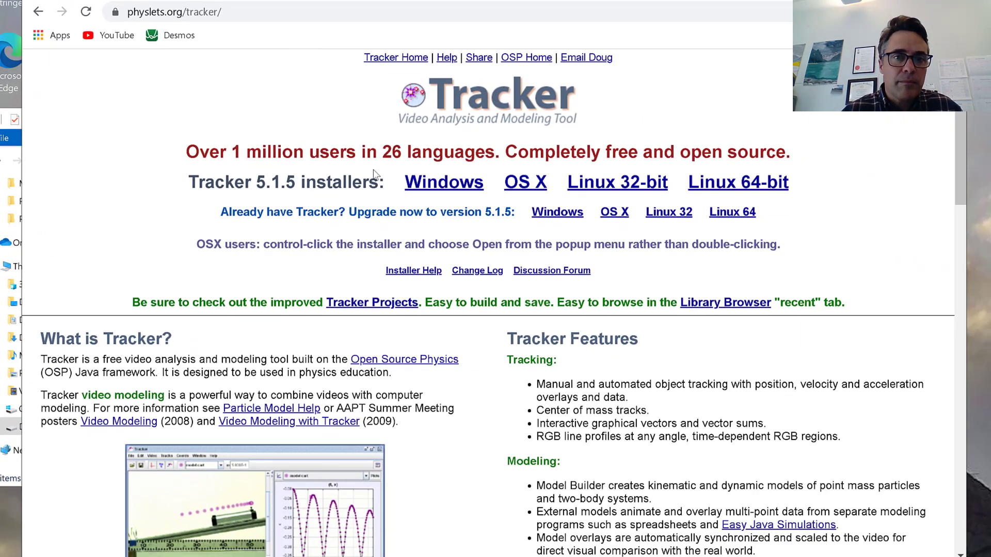
Step: Download the Windows Tracker 5.1.5 installer, noting the OS X and Linux alternatives
{"action": "double_click", "coordinate": [447, 183]}
{"action": "double_click", "coordinate": [520, 185]}
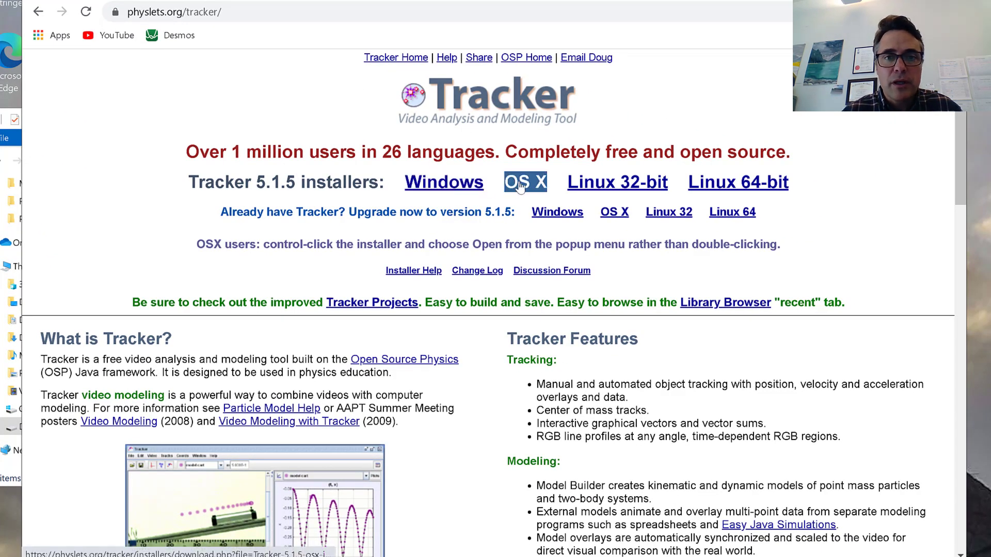
{"action": "triple_click", "coordinate": [584, 185]}
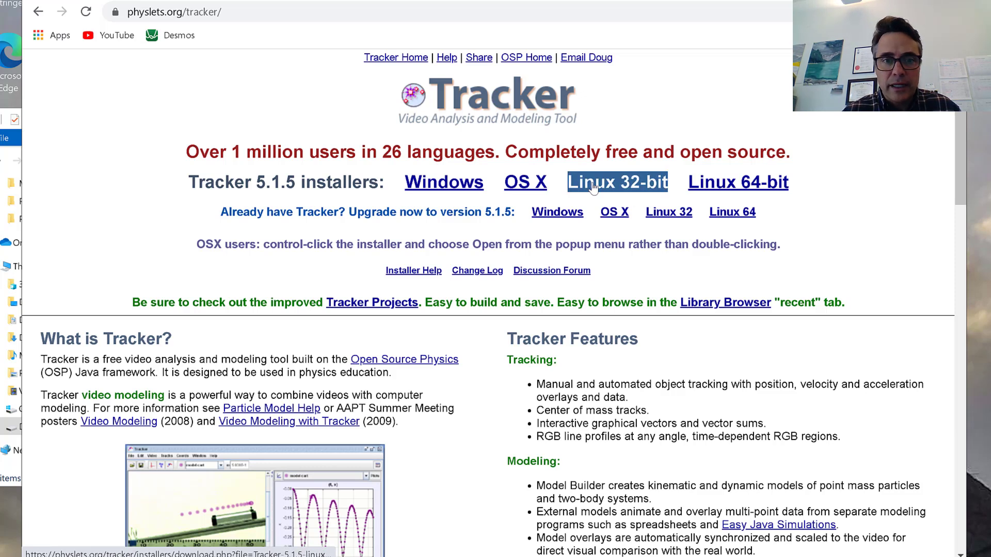
{"action": "double_click", "coordinate": [467, 181]}
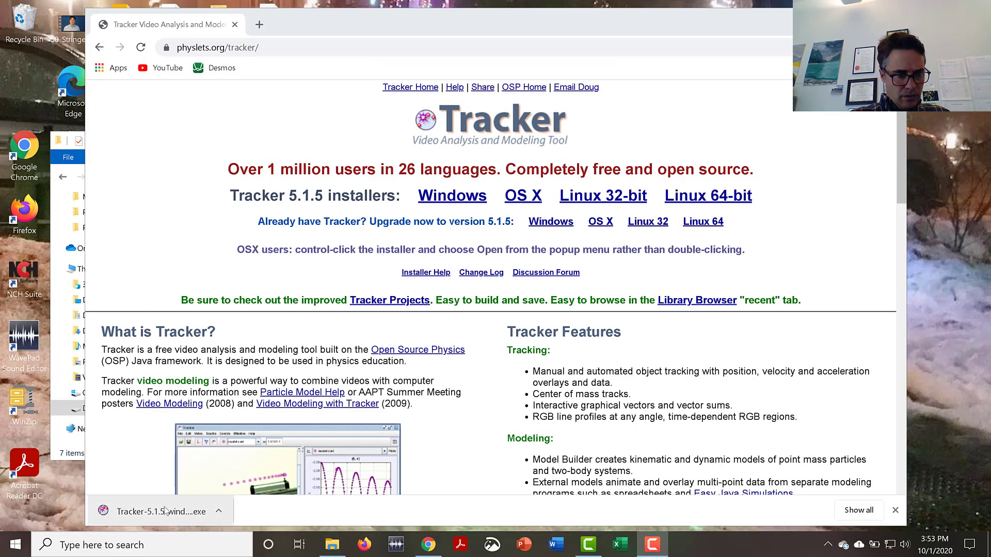
Step: Run the Tracker installer, accept the license and keep the default install directory
{"action": "left_click", "coordinate": [165, 511]}
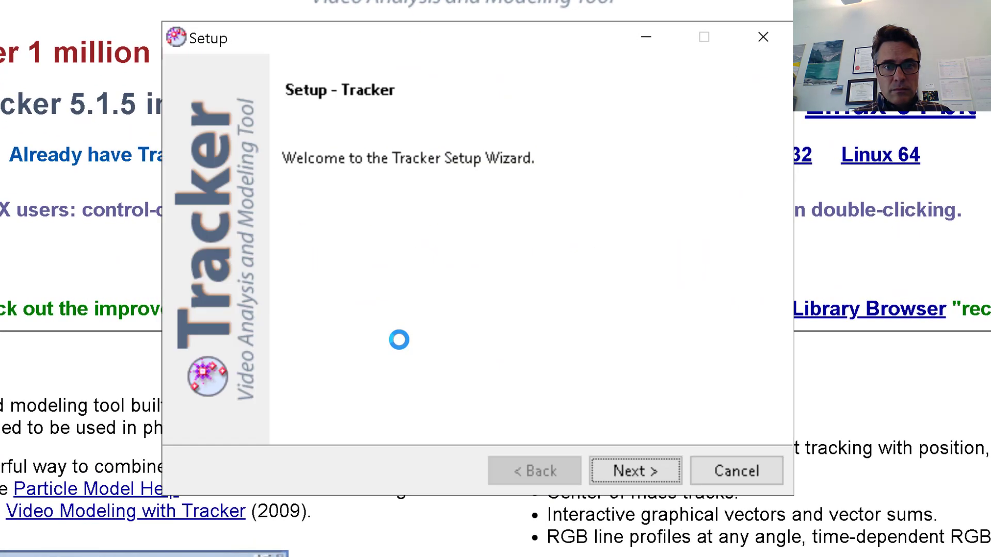
{"action": "left_click", "coordinate": [602, 470]}
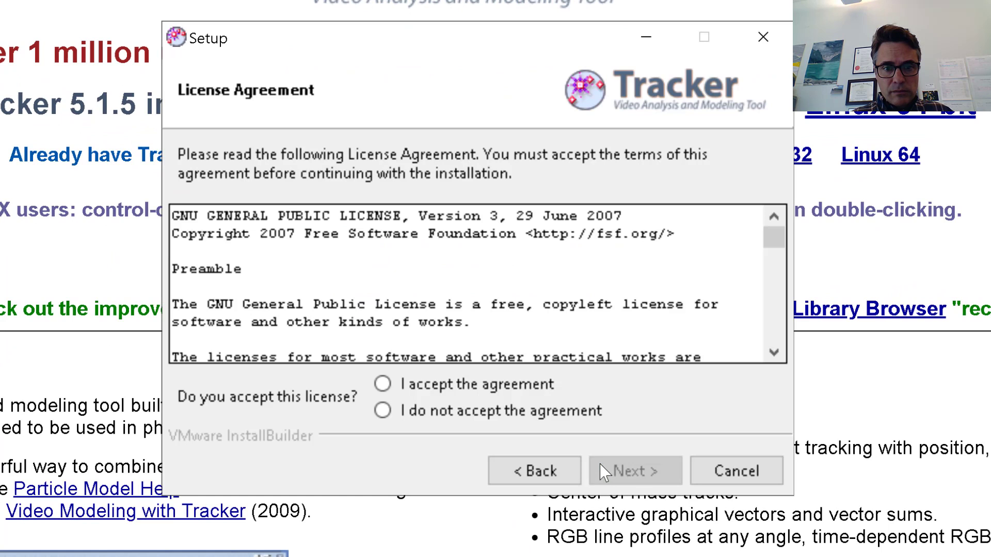
{"action": "left_click", "coordinate": [428, 385]}
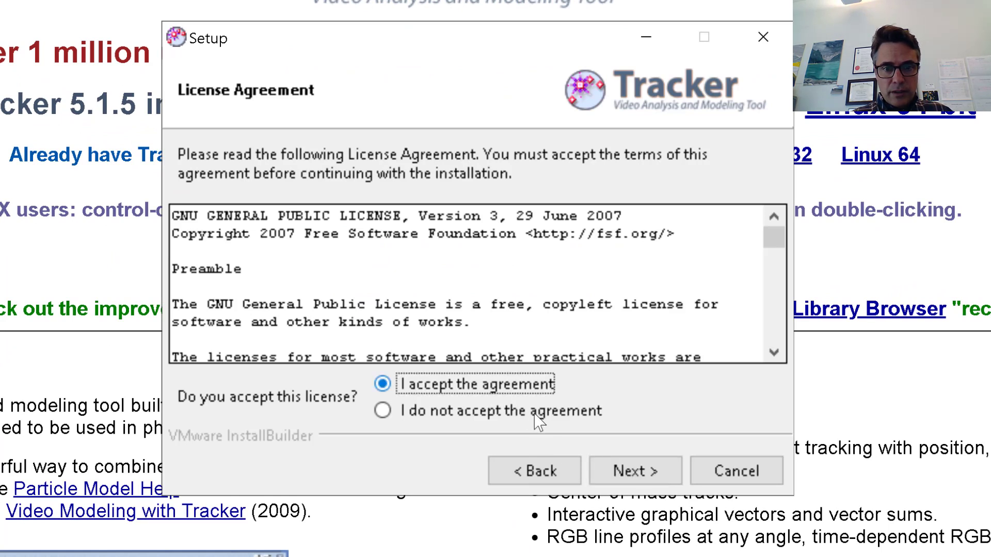
{"action": "left_click", "coordinate": [629, 465]}
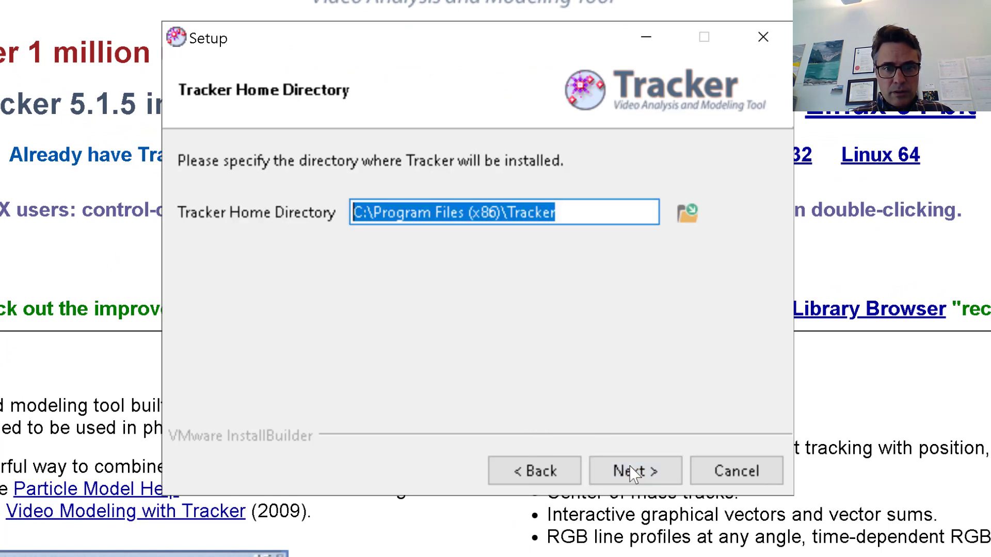
{"action": "left_click", "coordinate": [629, 465]}
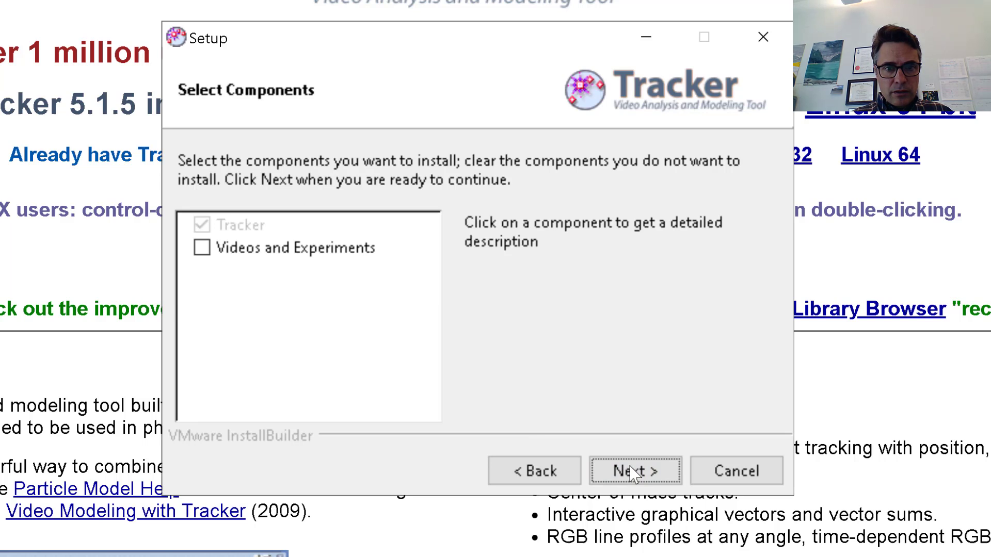
Step: Include Videos and Experiments with the default experiments directory, install, and finish setup
{"action": "left_click", "coordinate": [225, 251]}
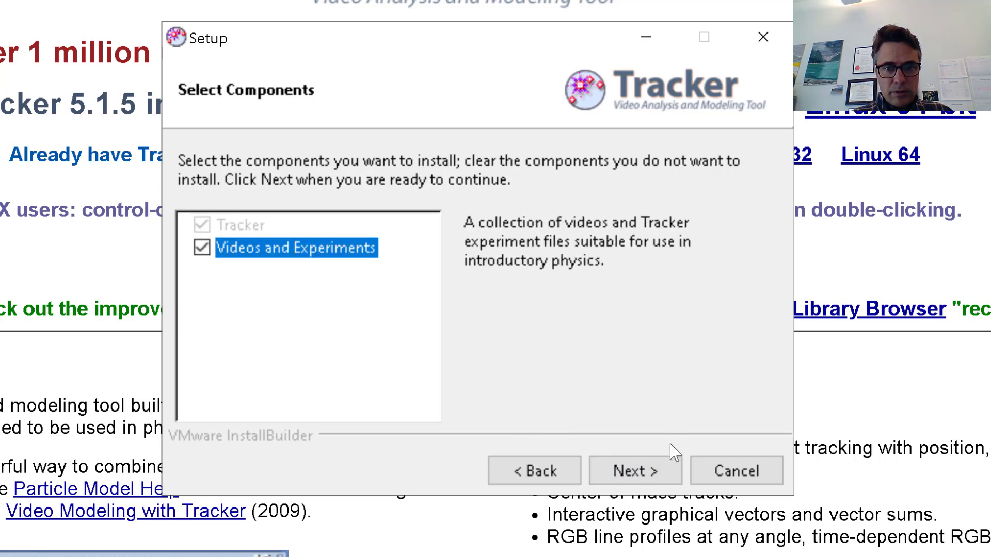
{"action": "left_click", "coordinate": [653, 466]}
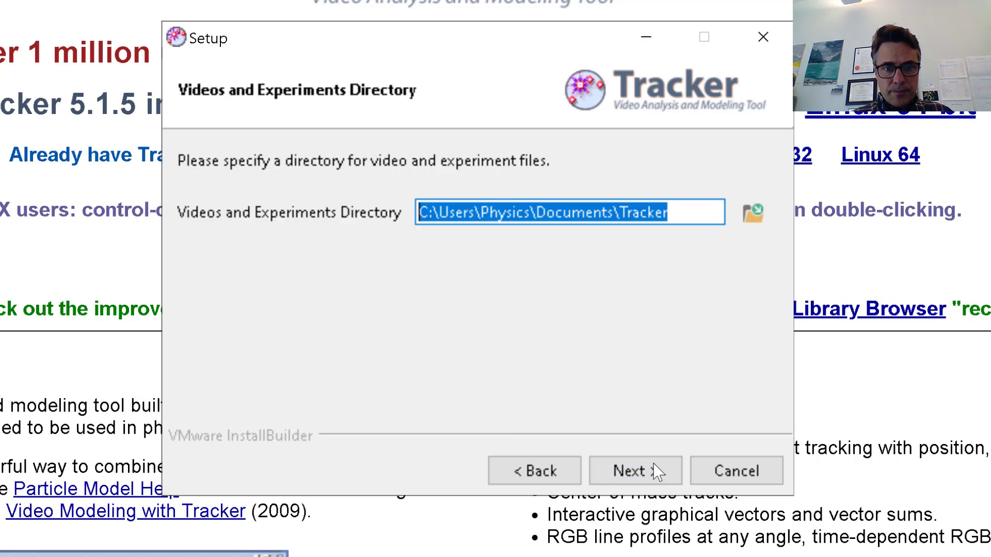
{"action": "left_click", "coordinate": [652, 462]}
{"action": "left_click", "coordinate": [652, 463]}
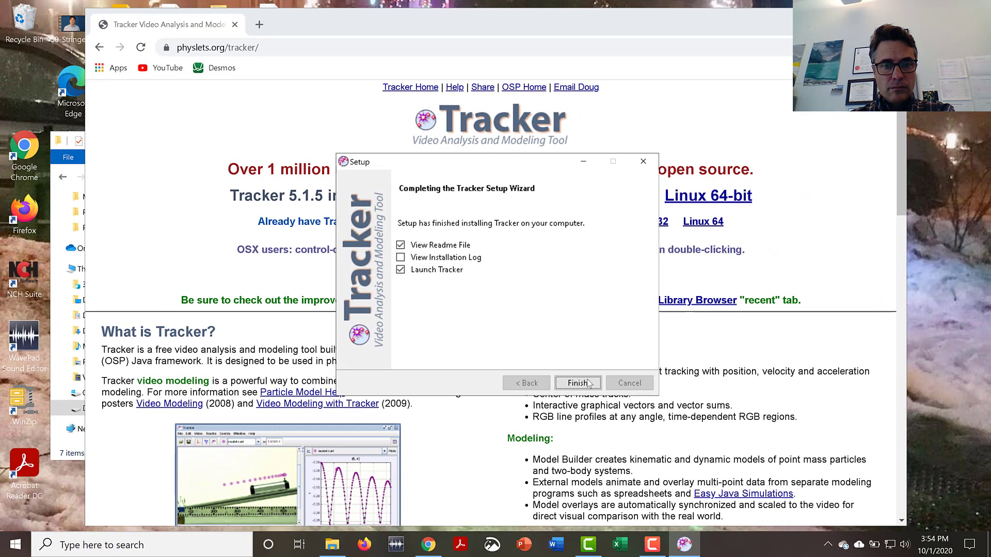
{"action": "left_click", "coordinate": [635, 471]}
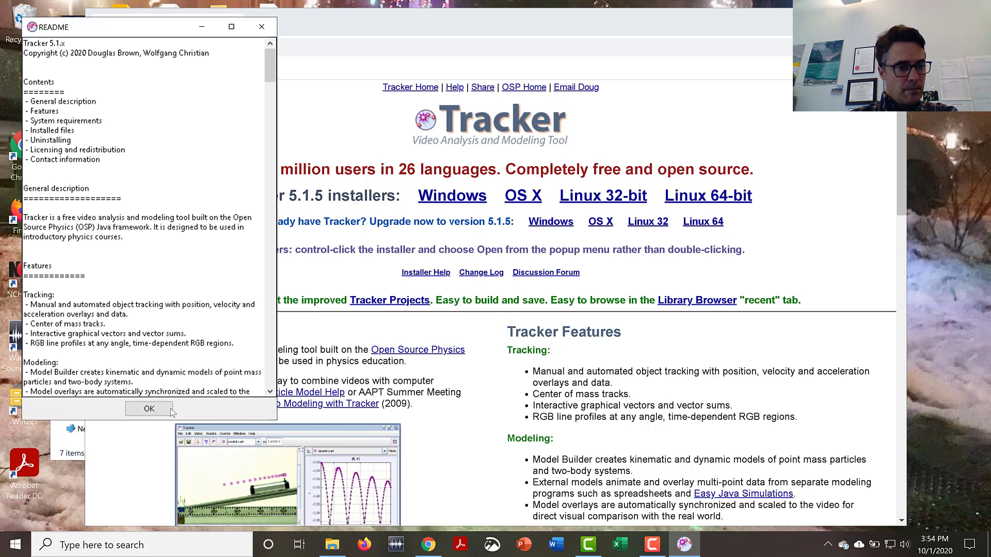
Step: Close the README and allow Tracker's Java through Windows Defender Firewall
{"action": "left_click", "coordinate": [169, 408]}
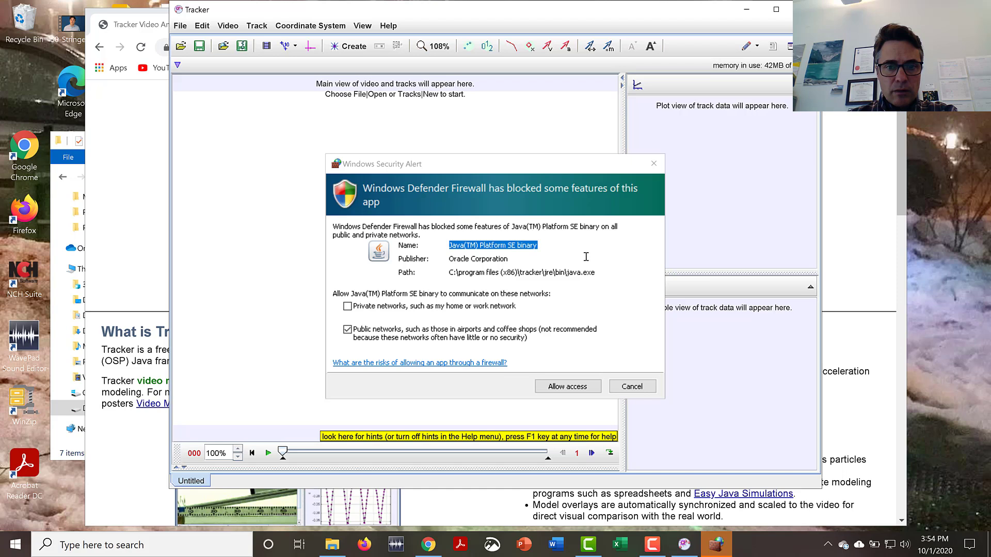
{"action": "left_click", "coordinate": [556, 384]}
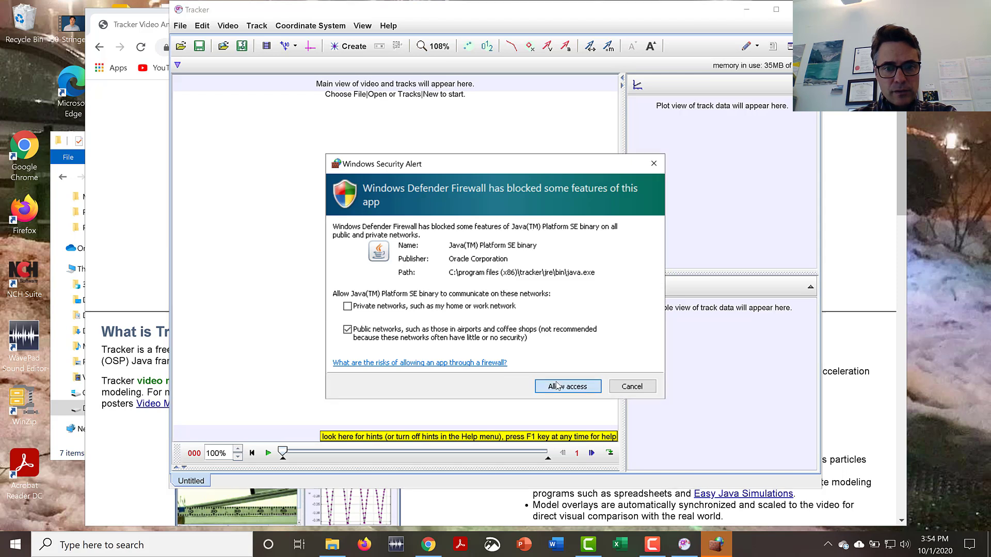
{"action": "left_click", "coordinate": [556, 385]}
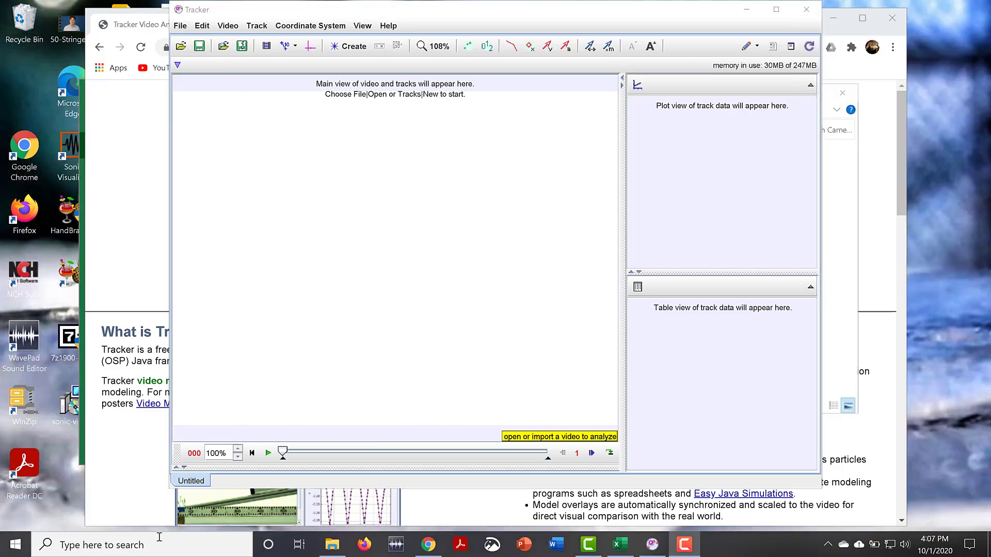
Step: Launch the Windows Camera app and leave it in video mode
{"action": "left_click", "coordinate": [160, 537]}
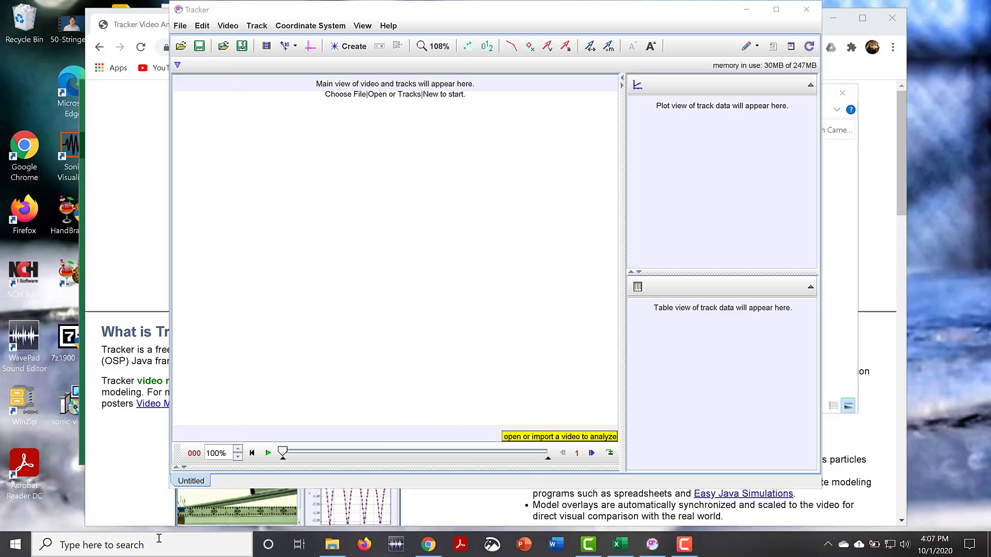
{"action": "type", "text": "ca"}
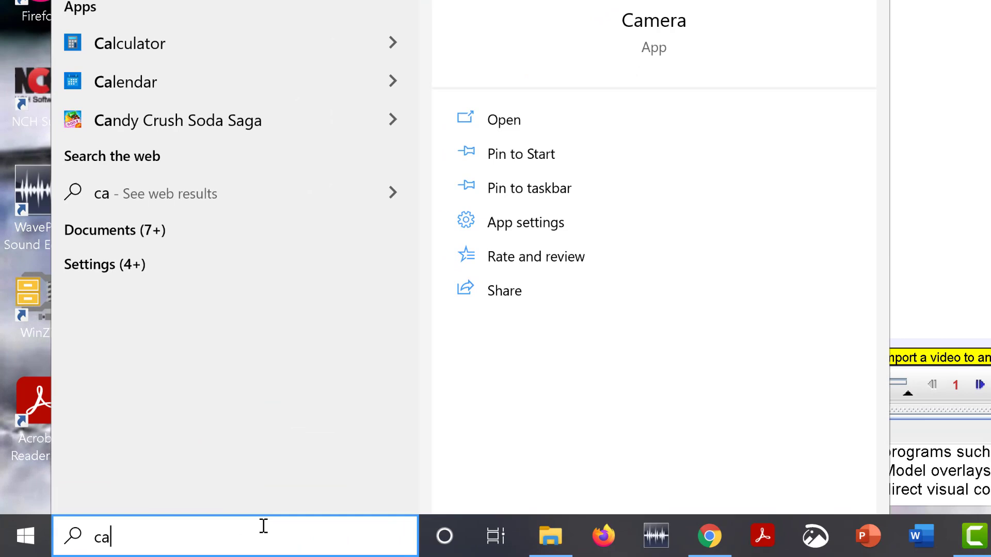
{"action": "type", "text": "mera"}
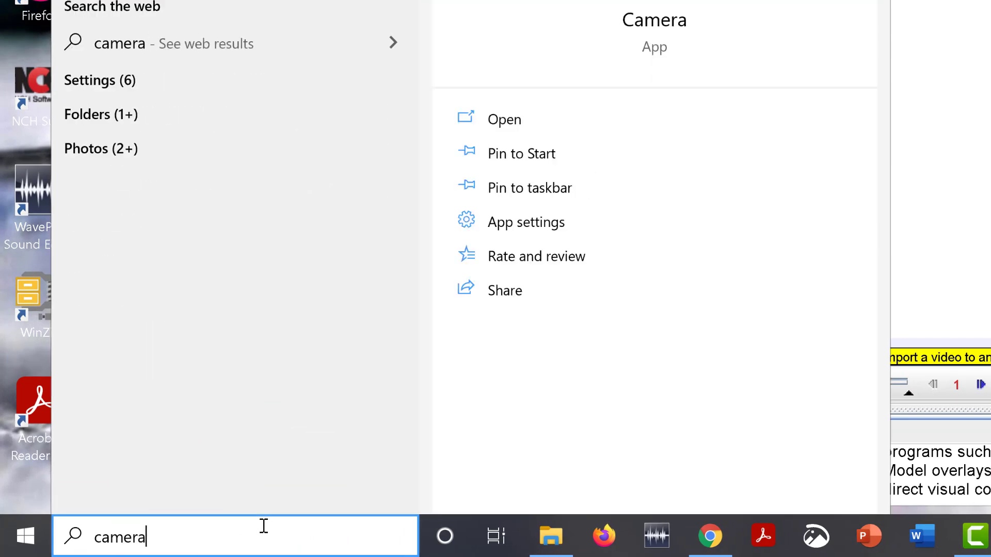
{"action": "key", "text": "Return"}
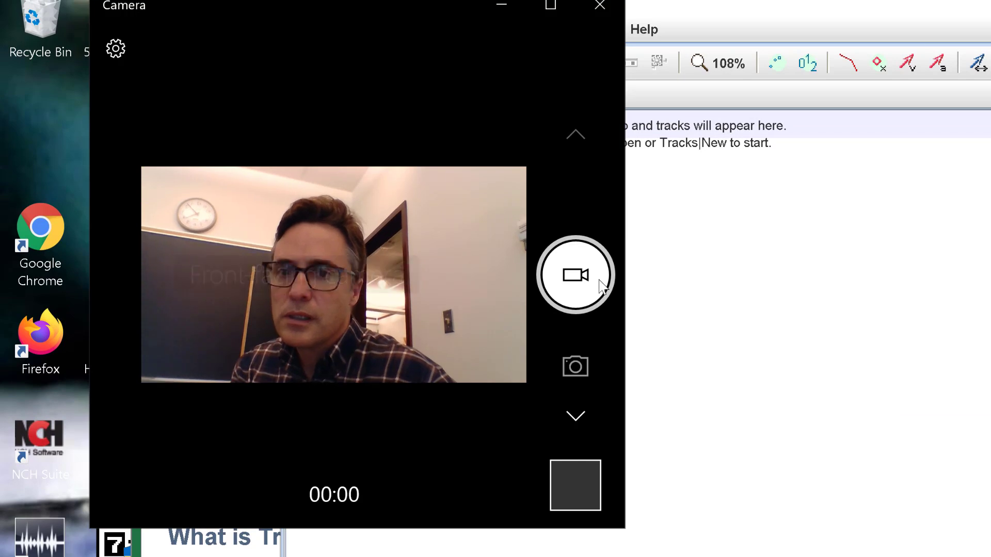
{"action": "left_click", "coordinate": [577, 363]}
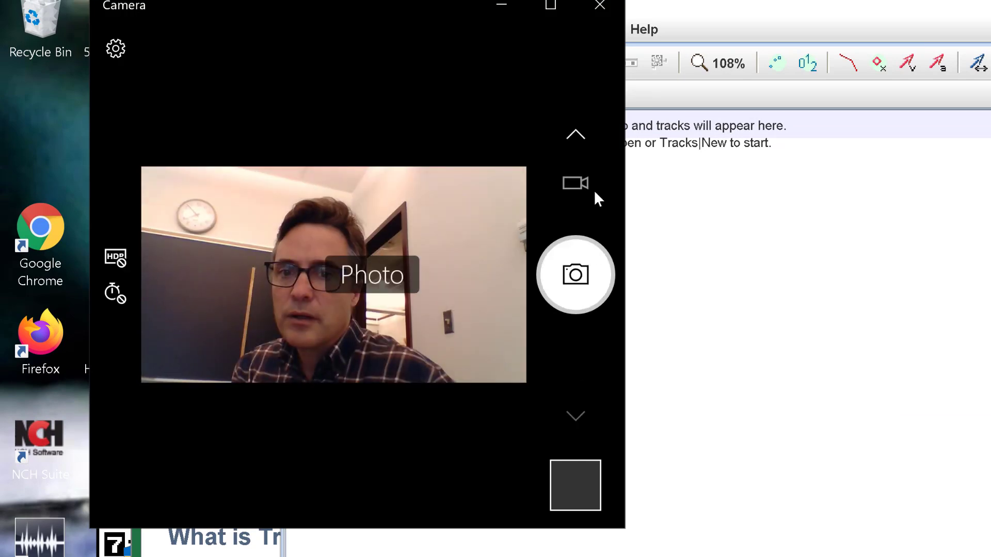
{"action": "left_click", "coordinate": [588, 185]}
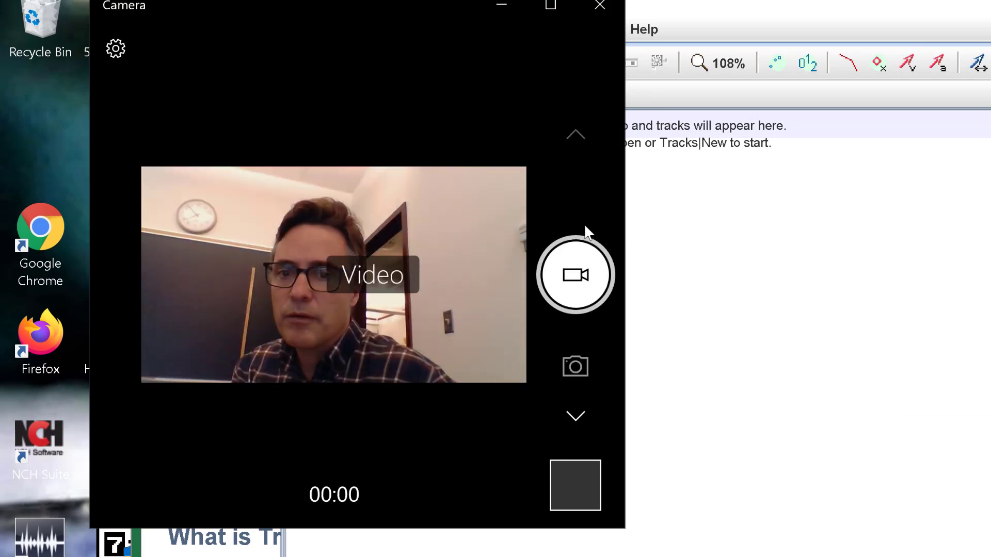
Step: Confirm 720p 16:9 30fps video quality in settings, then maximize the live preview
{"action": "left_click", "coordinate": [116, 49]}
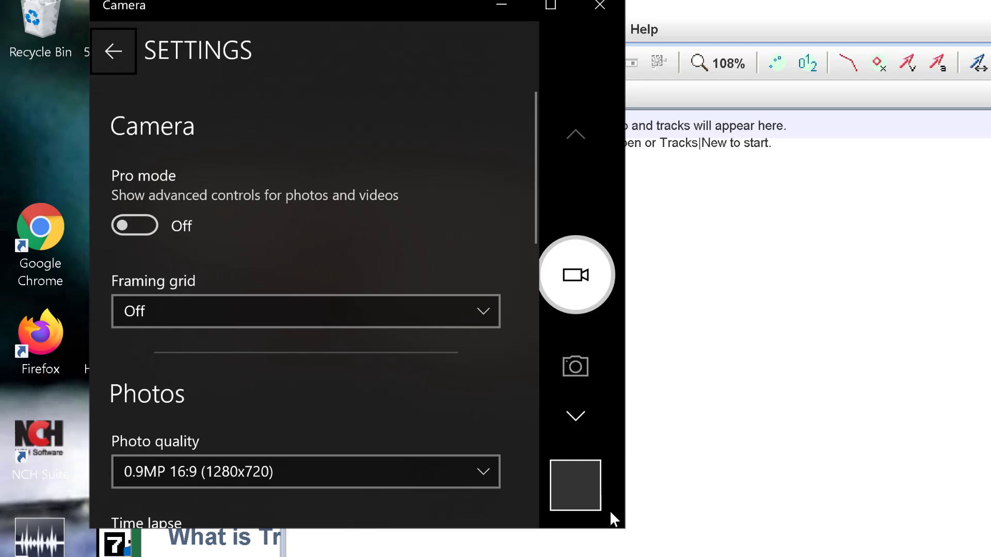
{"action": "scroll", "coordinate": [385, 451], "scroll_direction": "down", "scroll_amount": 8}
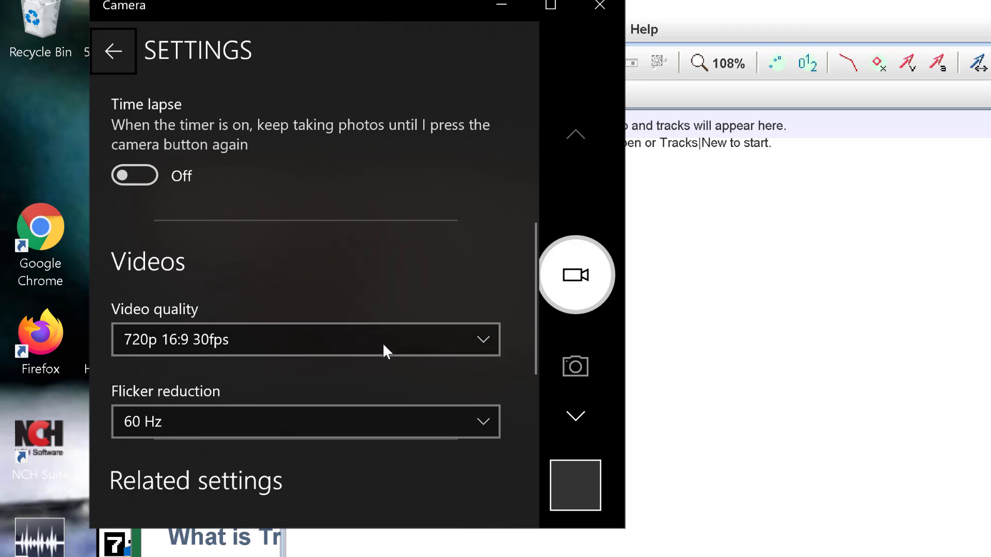
{"action": "left_click", "coordinate": [115, 54]}
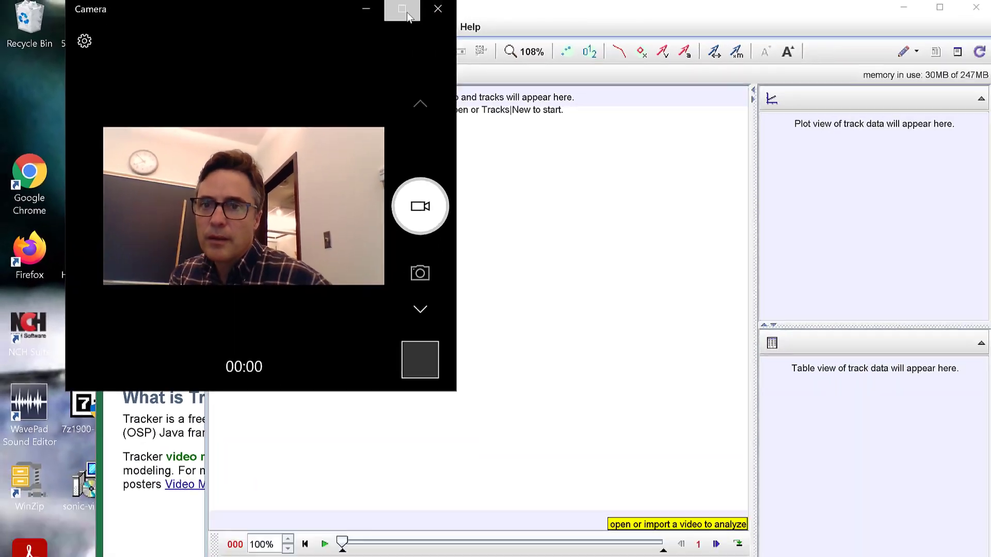
{"action": "left_click", "coordinate": [402, 10]}
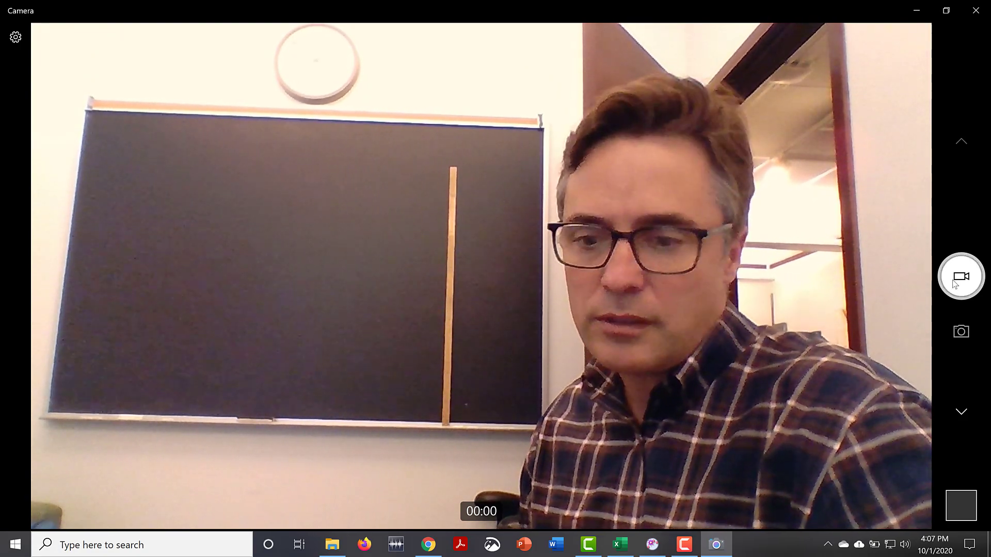
Step: Record a roughly 17-second clip of the ball tossed beside the meter stick
{"action": "left_click", "coordinate": [953, 283]}
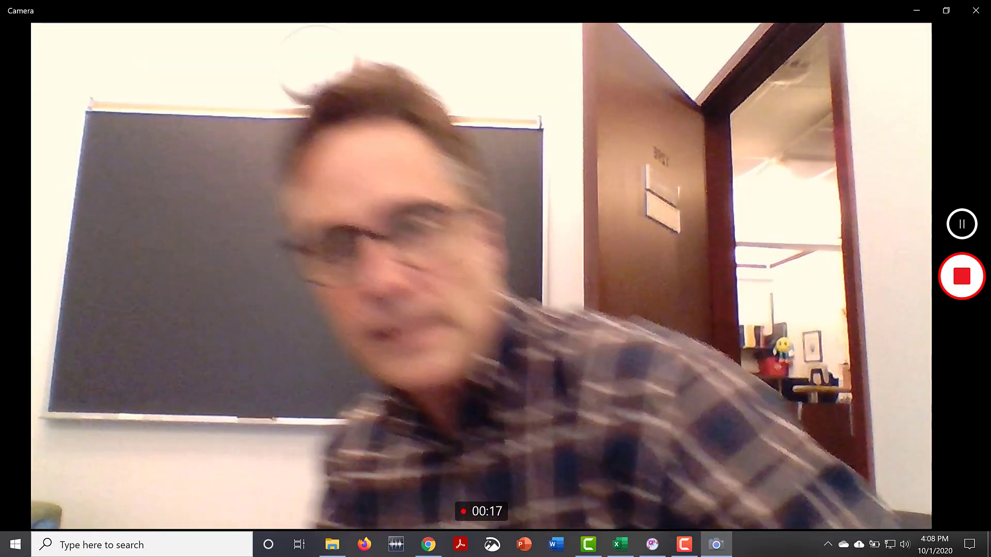
{"action": "left_click", "coordinate": [962, 276]}
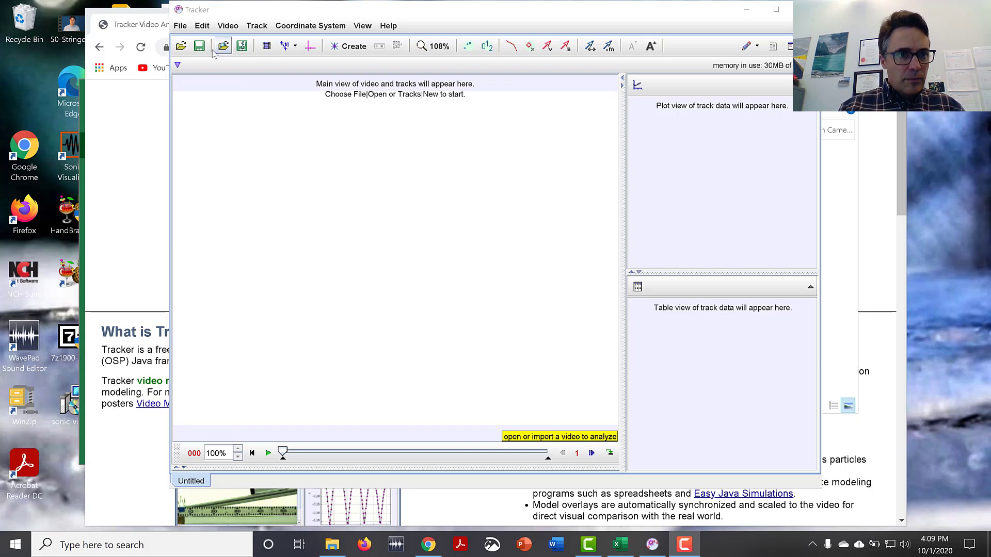
Step: Open WIN_20201001_16_08_00_Pro.mp4 from Pictures > Camera Roll via File > Open File
{"action": "left_click", "coordinate": [181, 27]}
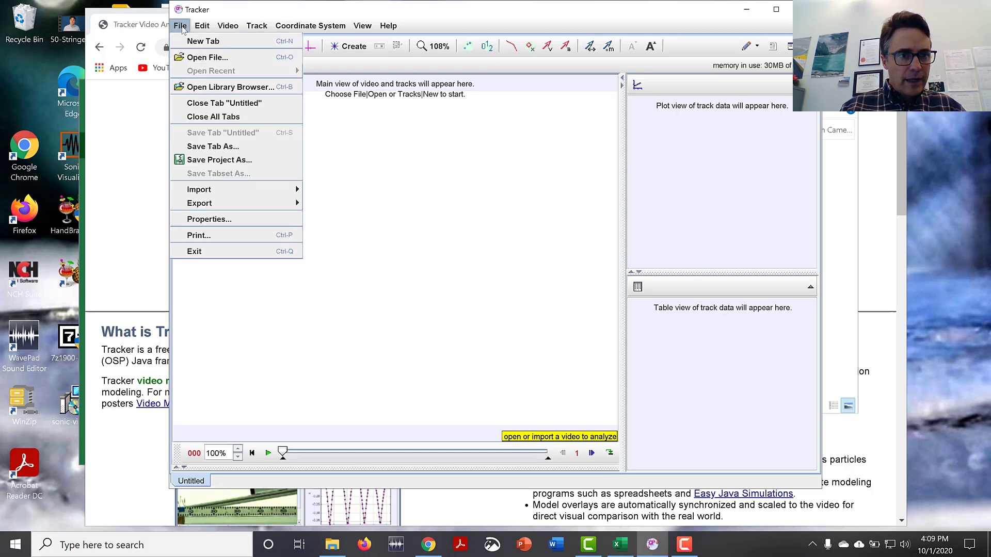
{"action": "left_click", "coordinate": [192, 58]}
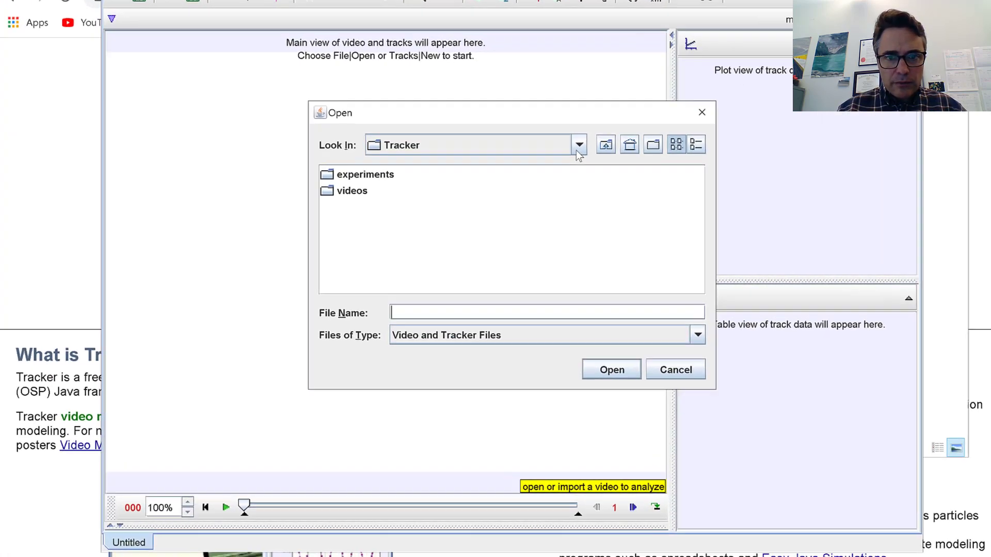
{"action": "left_click", "coordinate": [548, 165]}
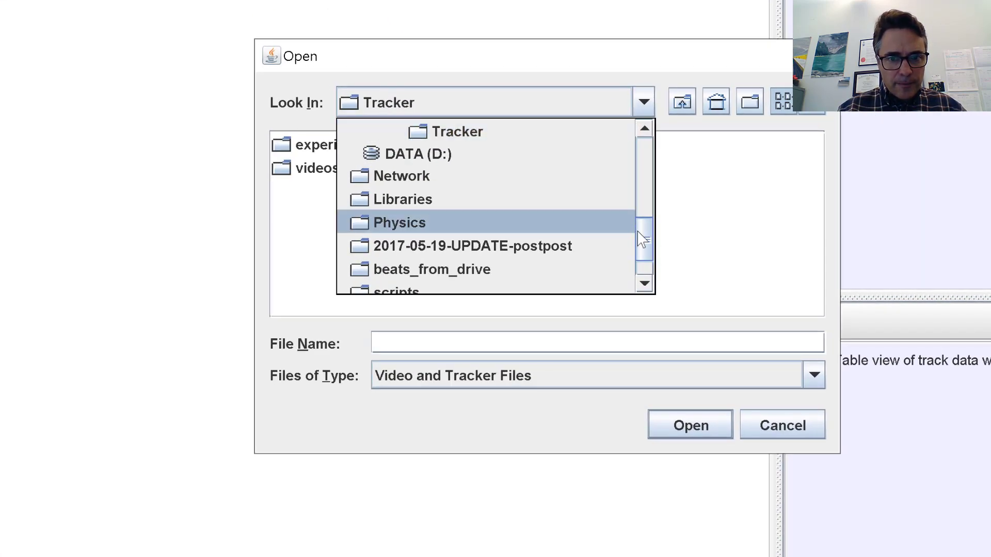
{"action": "left_click_drag", "start_coordinate": [645, 240], "coordinate": [648, 161]}
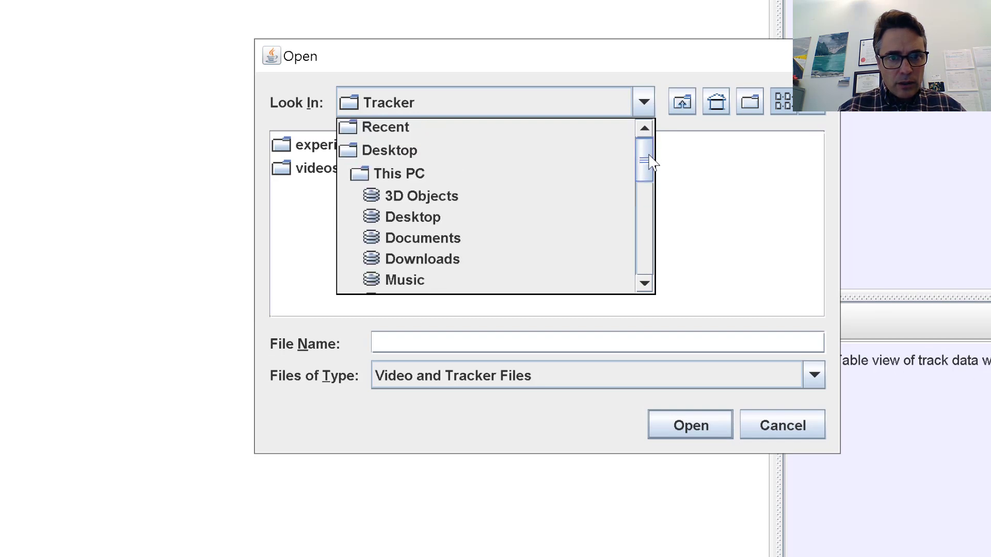
{"action": "key", "text": "Return"}
{"action": "double_click", "coordinate": [627, 214]}
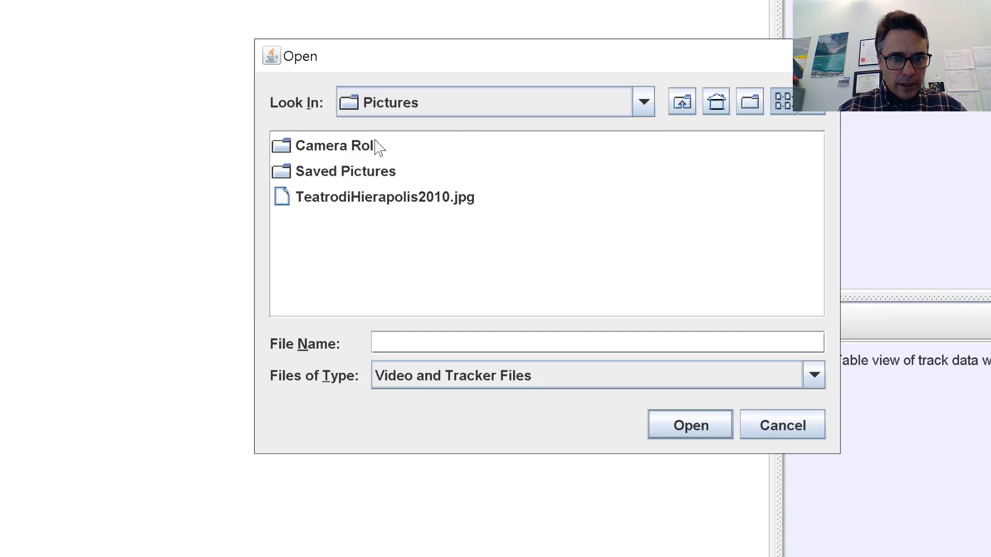
{"action": "double_click", "coordinate": [362, 146]}
{"action": "left_click", "coordinate": [515, 172]}
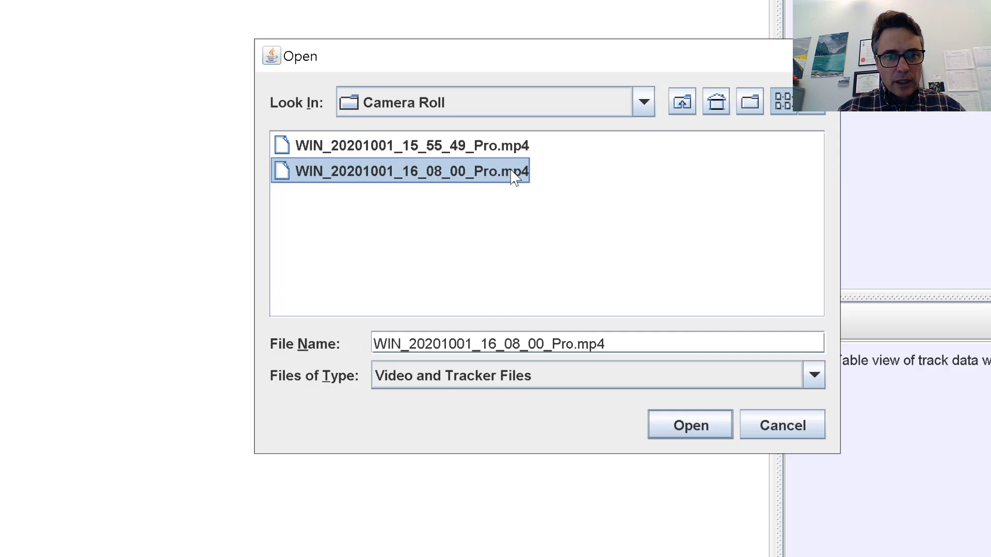
{"action": "left_click", "coordinate": [669, 424]}
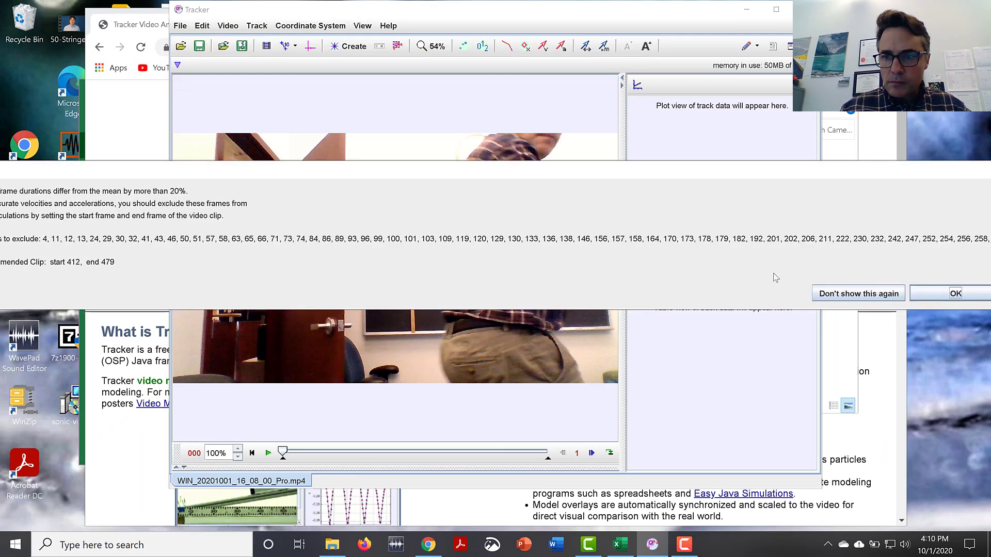
Step: Dismiss the Frame Durations warning and play the clip, pausing at frame 348 mid-toss
{"action": "left_click", "coordinate": [958, 292]}
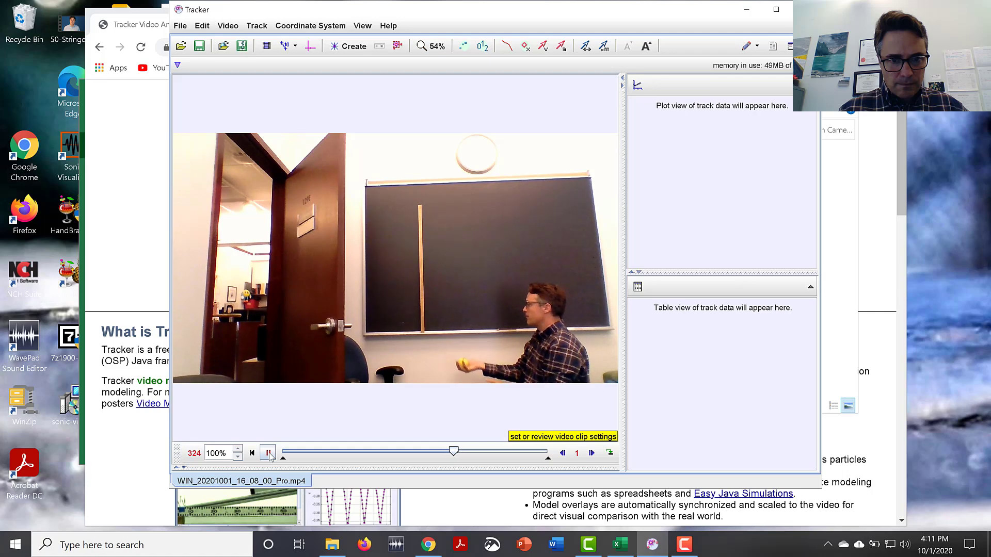
{"action": "left_click", "coordinate": [268, 453]}
Step: Trim the clip to about frames 359–432 around the toss and replay it from the start
{"action": "left_click_drag", "start_coordinate": [457, 451], "coordinate": [467, 452]}
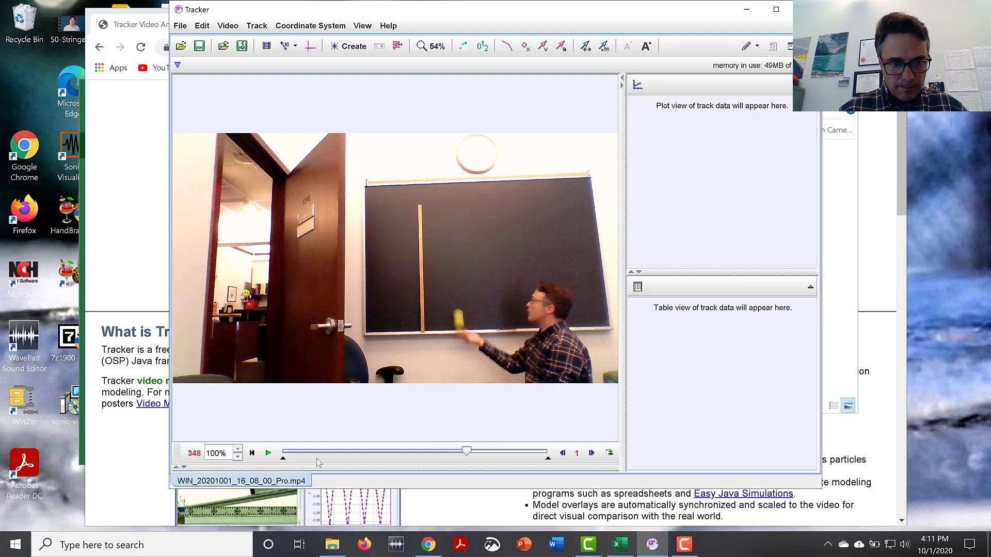
{"action": "left_click_drag", "start_coordinate": [283, 458], "coordinate": [391, 465]}
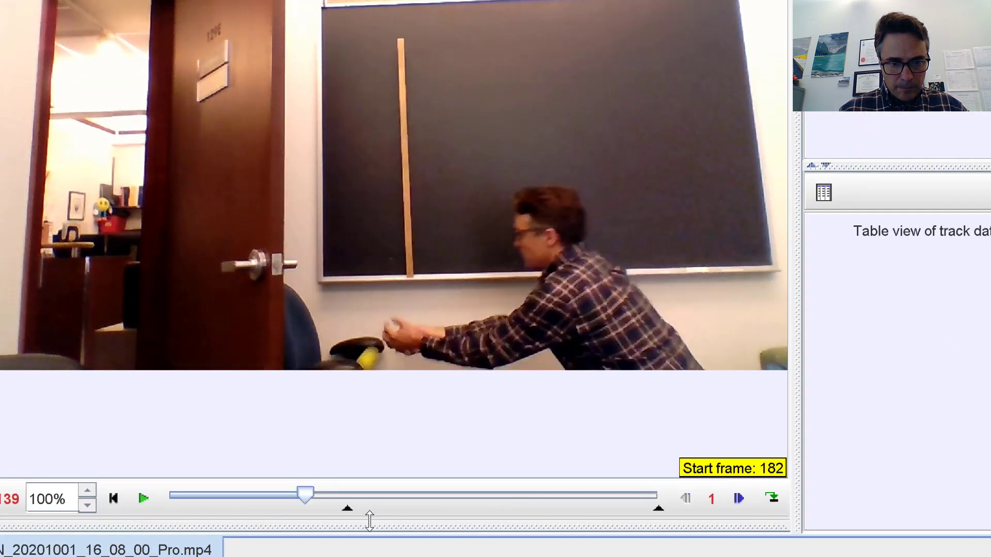
{"action": "mouse_move", "coordinate": [369, 521]}
{"action": "left_mouse_down"}
{"action": "mouse_move", "coordinate": [531, 529]}
{"action": "mouse_move", "coordinate": [526, 521]}
{"action": "left_mouse_up"}
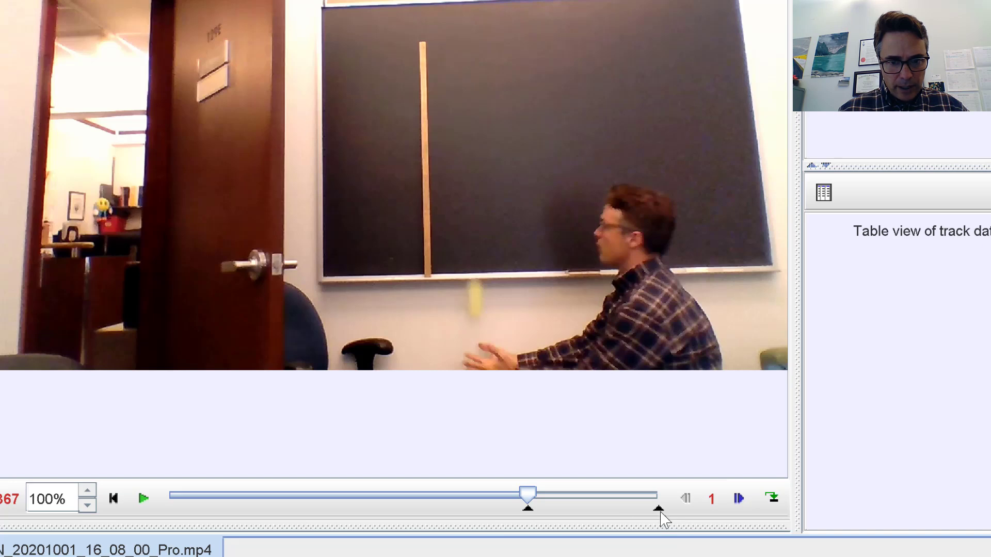
{"action": "left_click_drag", "start_coordinate": [656, 505], "coordinate": [527, 511]}
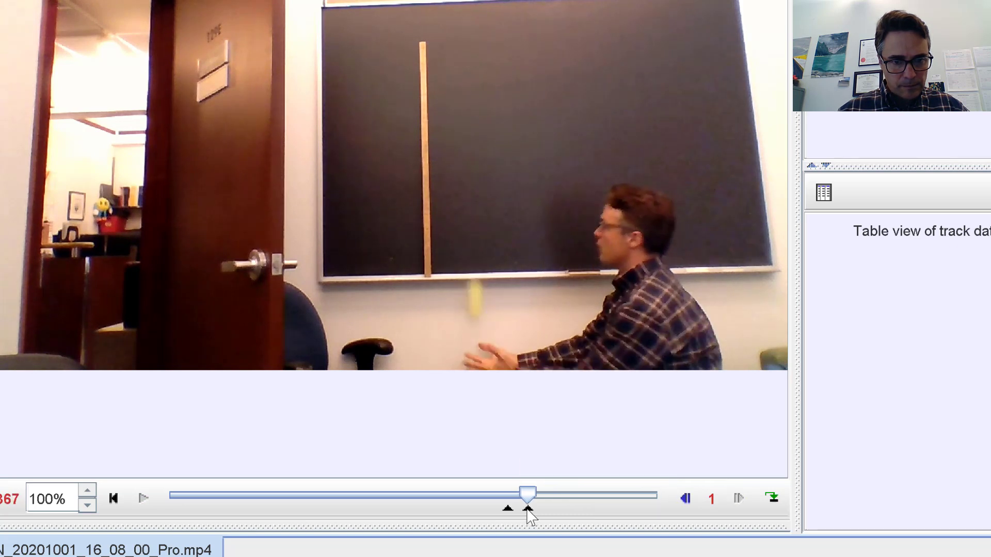
{"action": "left_click", "coordinate": [114, 498]}
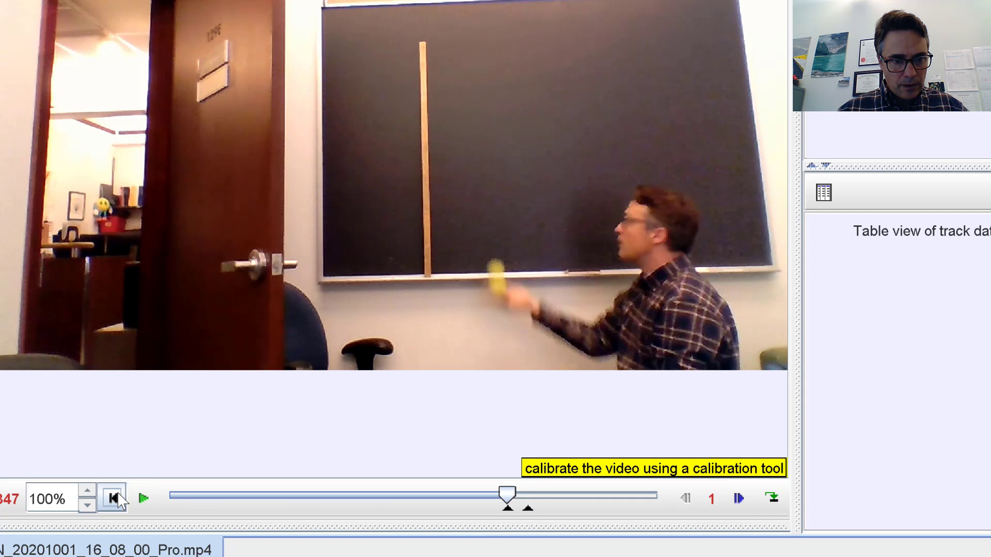
{"action": "left_click", "coordinate": [143, 498]}
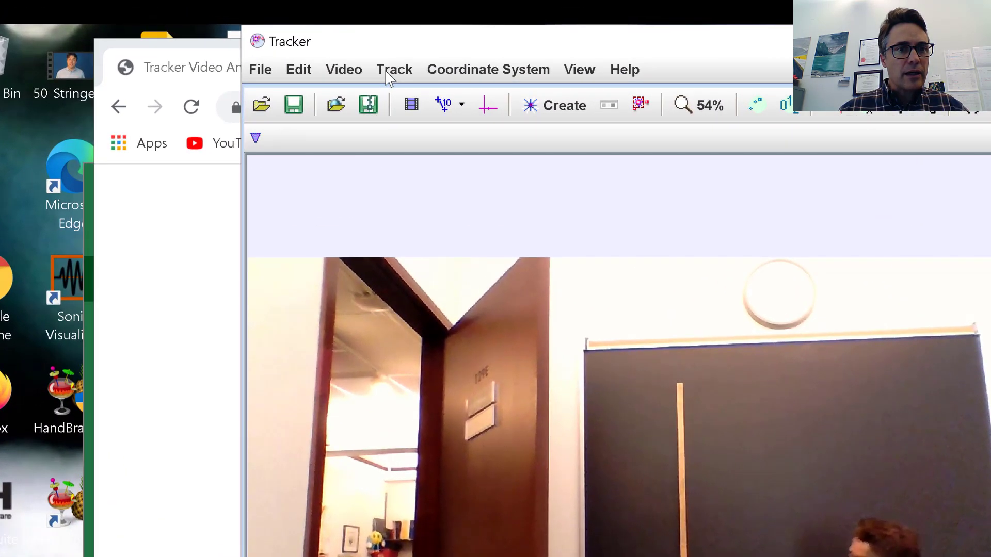
Step: Add a calibration stick from the calibration tools menu
{"action": "left_click", "coordinate": [387, 78]}
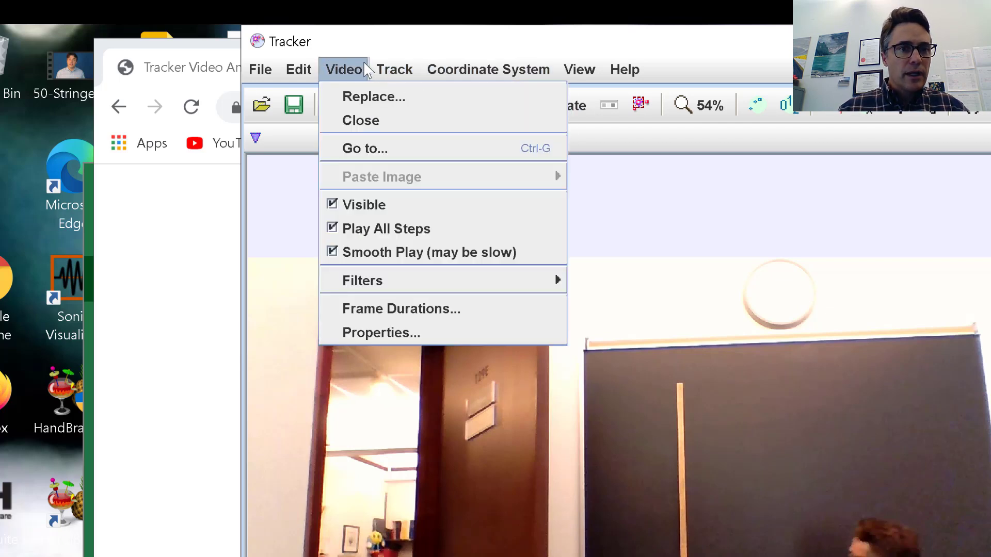
{"action": "left_click", "coordinate": [363, 30]}
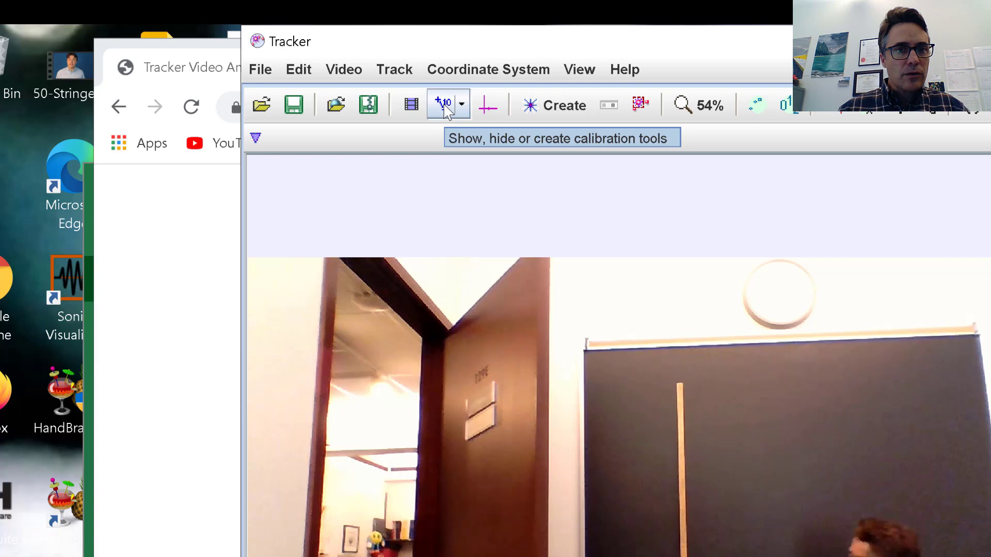
{"action": "left_click", "coordinate": [445, 110]}
{"action": "mouse_move", "coordinate": [443, 129]}
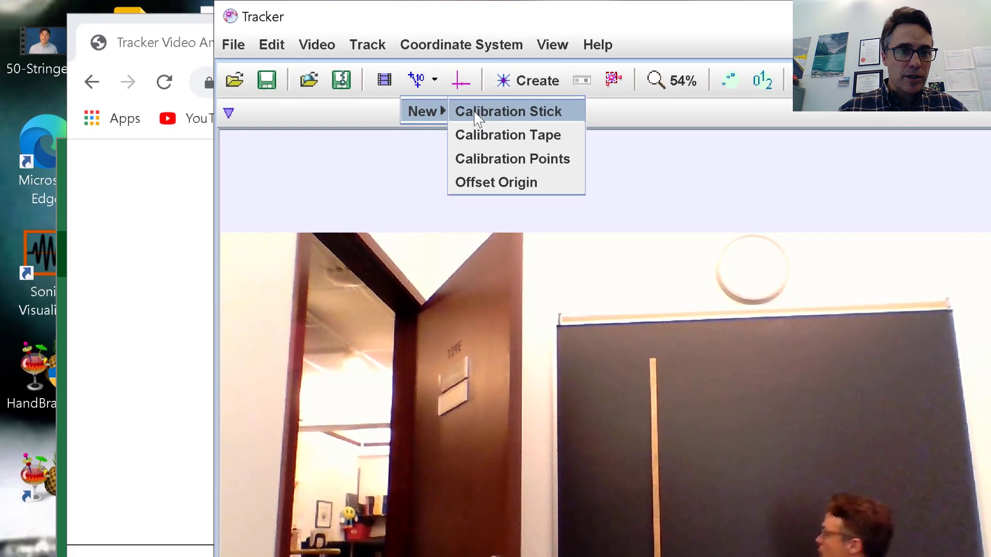
{"action": "left_click", "coordinate": [516, 136]}
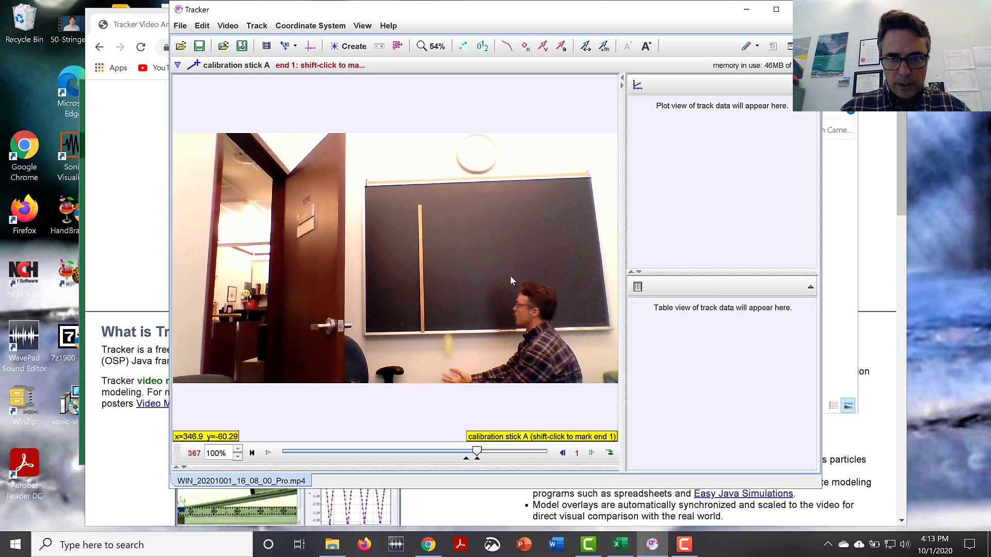
Step: At frame 359, span the stick along the meter stick and set its length to 1.0 m
{"action": "scroll", "coordinate": [511, 279], "scroll_direction": "up", "scroll_amount": 2}
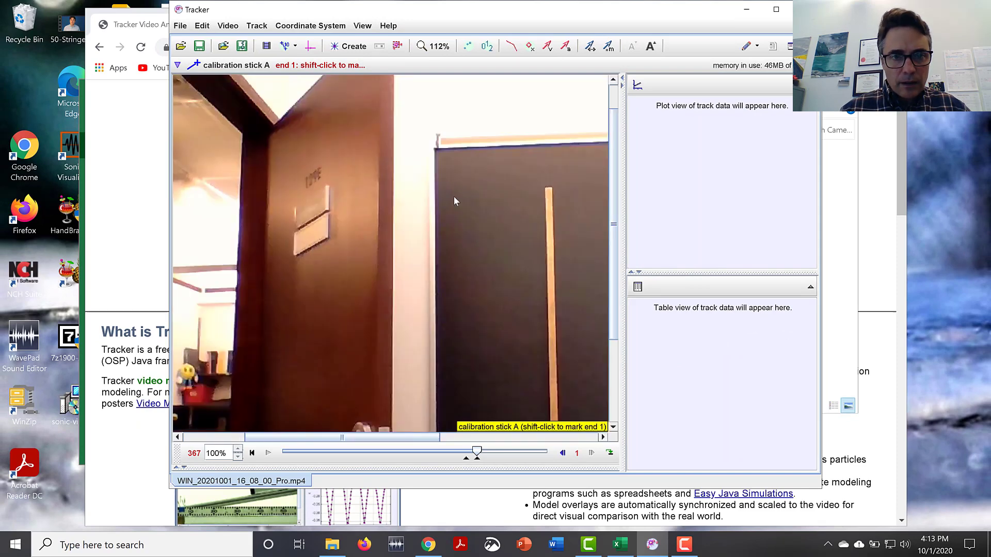
{"action": "key", "text": "Left"}
{"action": "key", "text": "Left"}
{"action": "key", "text": "Left"}
{"action": "key", "text": "Left"}
{"action": "key", "text": "Left"}
{"action": "key", "text": "Left"}
{"action": "key", "text": "Left"}
{"action": "key", "text": "Left"}
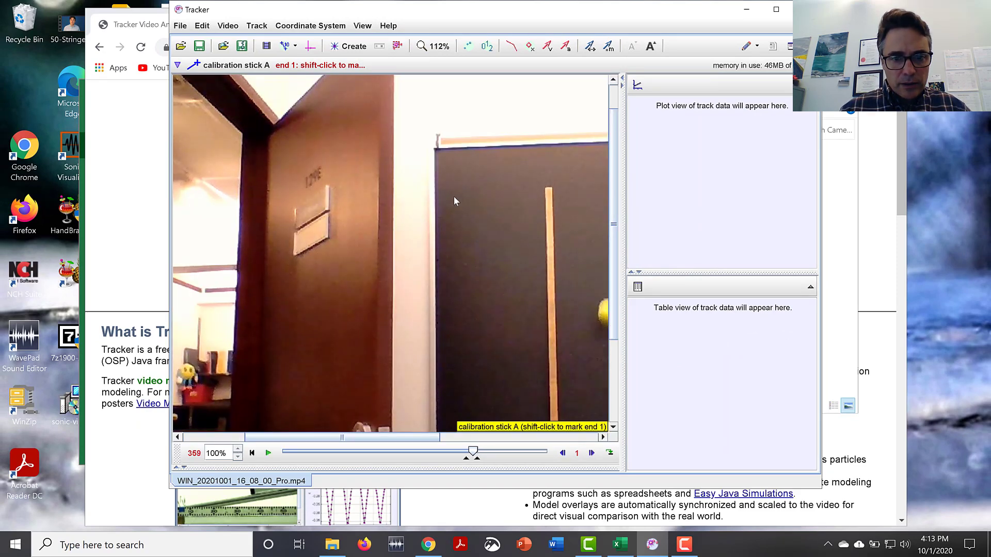
{"action": "left_click_drag", "start_coordinate": [430, 440], "coordinate": [513, 438]}
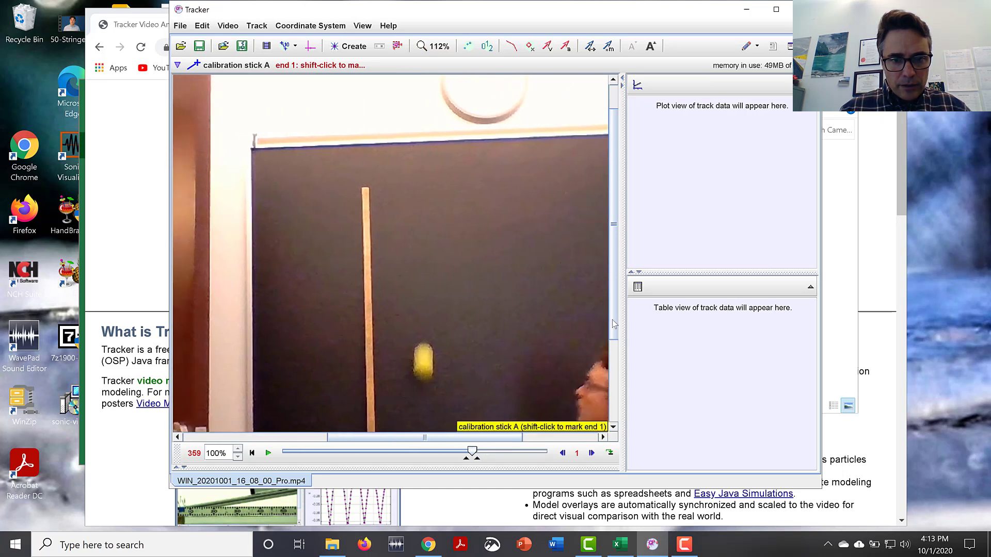
{"action": "scroll", "coordinate": [457, 287], "scroll_direction": "down", "scroll_amount": 2}
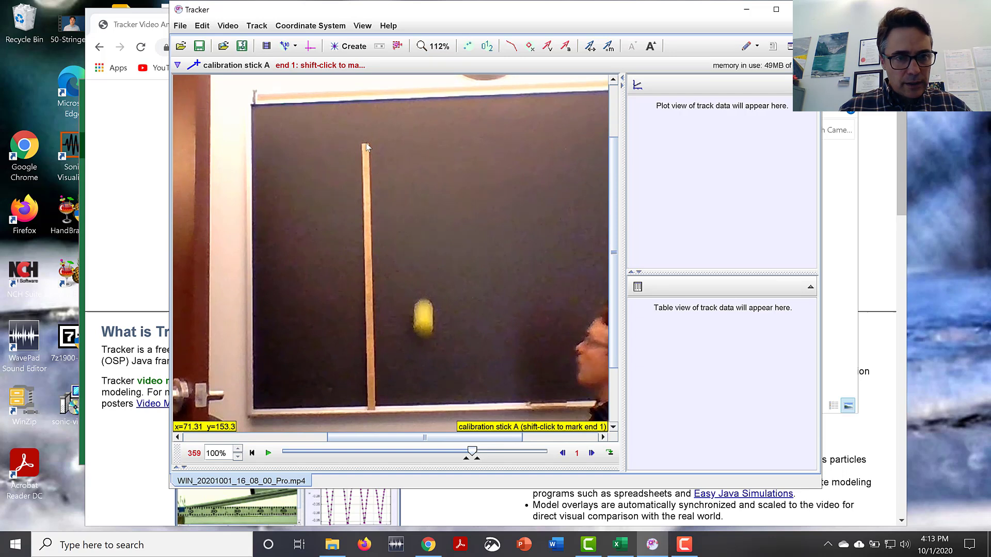
{"action": "left_click", "coordinate": [366, 148], "text": "shift"}
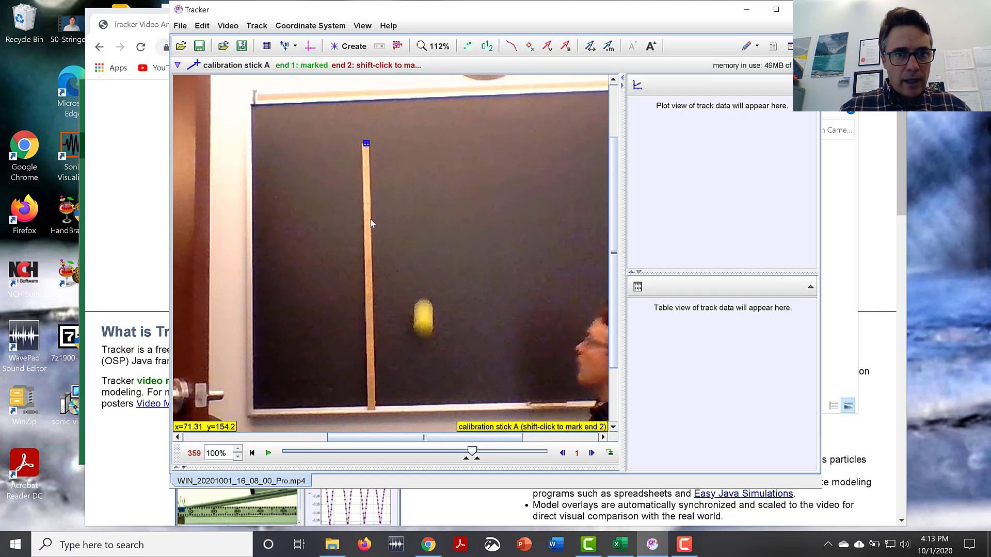
{"action": "left_click", "coordinate": [373, 409], "text": "shift"}
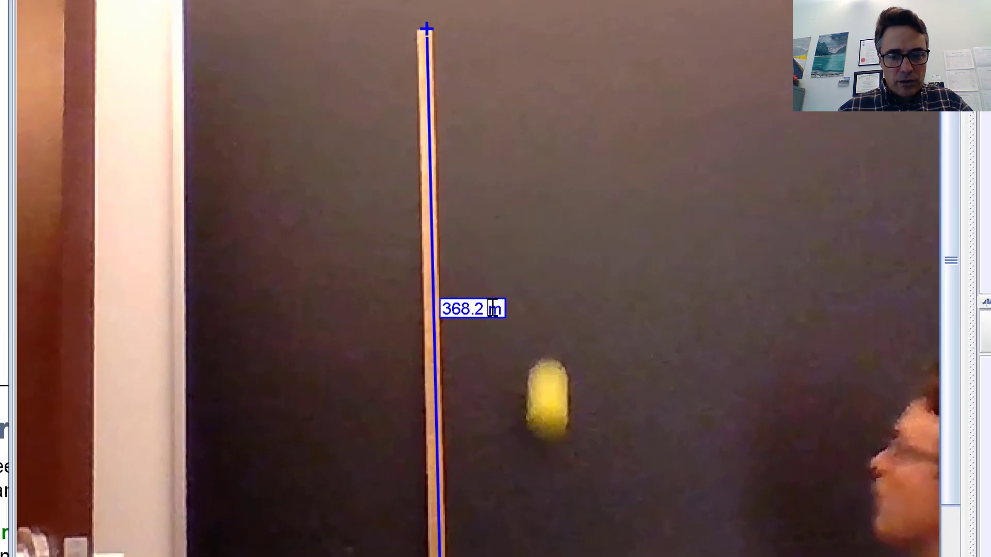
{"action": "left_click", "coordinate": [397, 274]}
{"action": "key", "text": "BackSpace"}
{"action": "key", "text": "BackSpace"}
{"action": "key", "text": "BackSpace"}
{"action": "key", "text": "BackSpace"}
{"action": "key", "text": "BackSpace"}
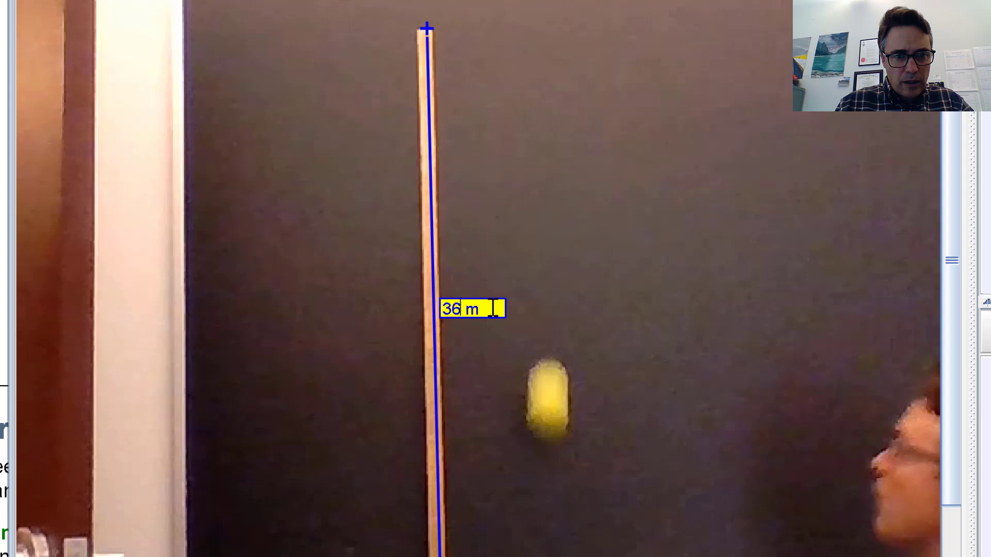
{"action": "type", "text": "1."}
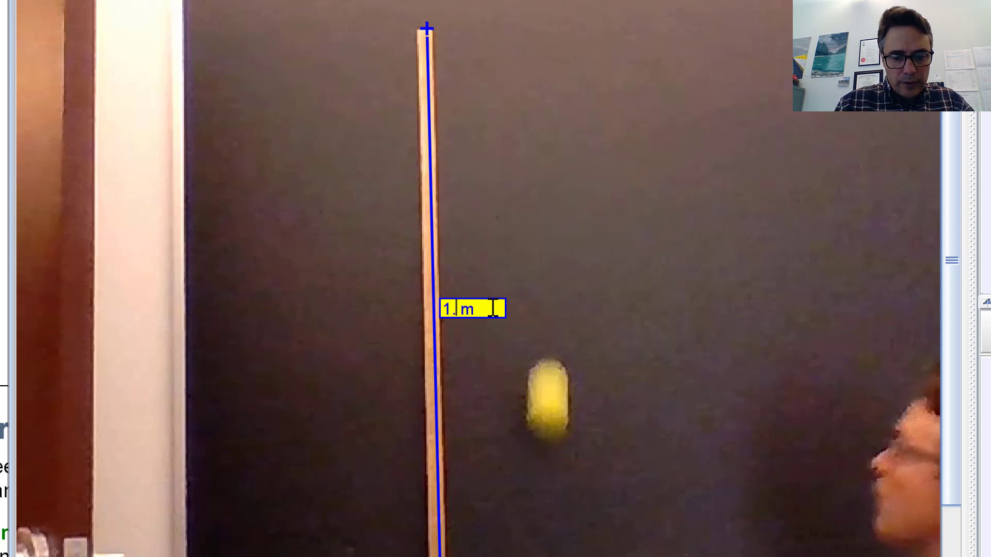
{"action": "type", "text": "0"}
{"action": "key", "text": "Return"}
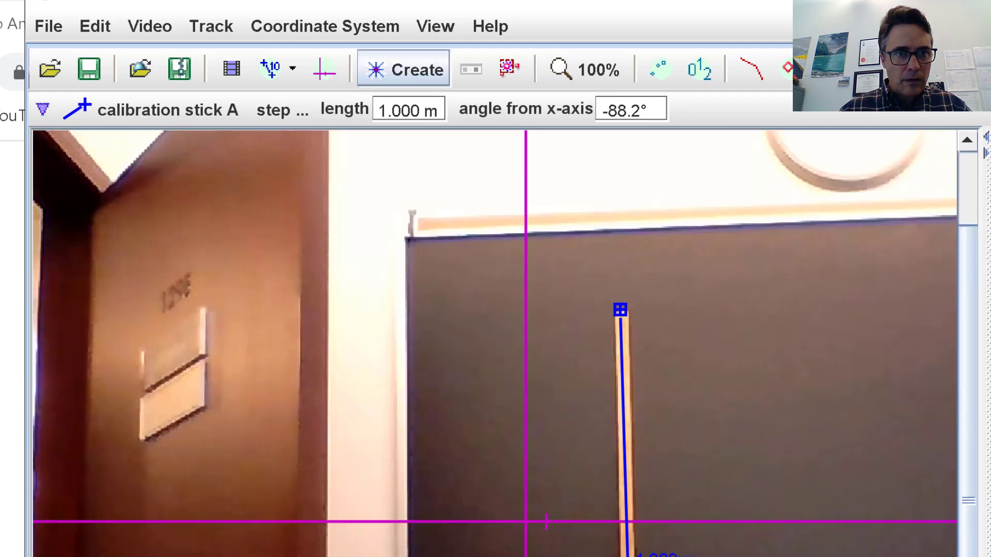
Step: Drag the coordinate axes origin to the ball's launch point at pixel (829, 585)
{"action": "left_click", "coordinate": [345, 27]}
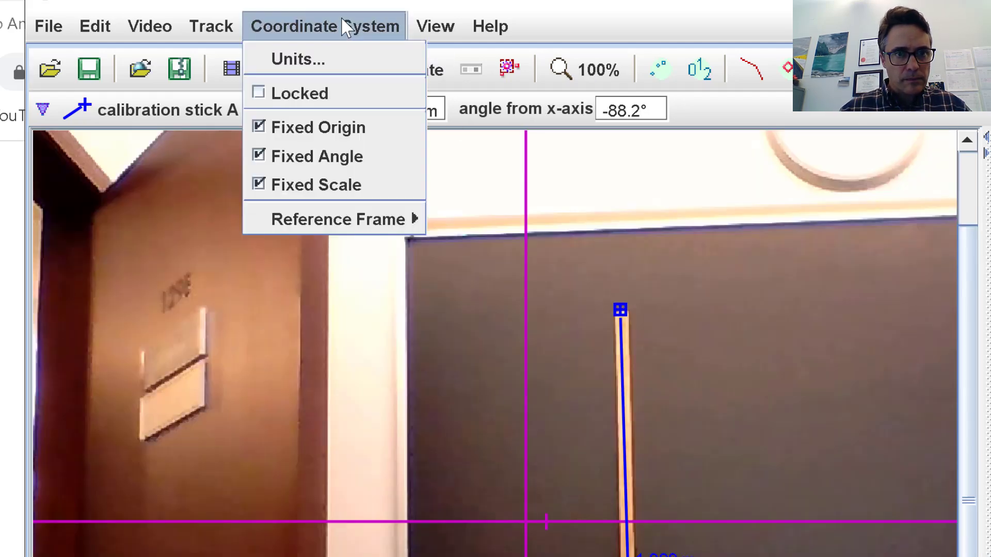
{"action": "mouse_move", "coordinate": [338, 219]}
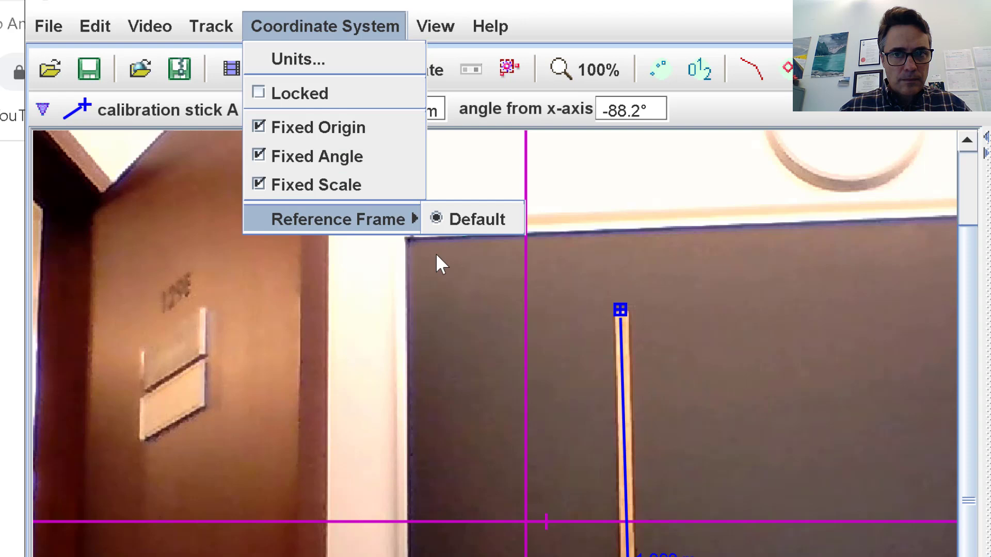
{"action": "left_click", "coordinate": [530, 531]}
{"action": "left_click_drag", "start_coordinate": [530, 532], "coordinate": [715, 556]}
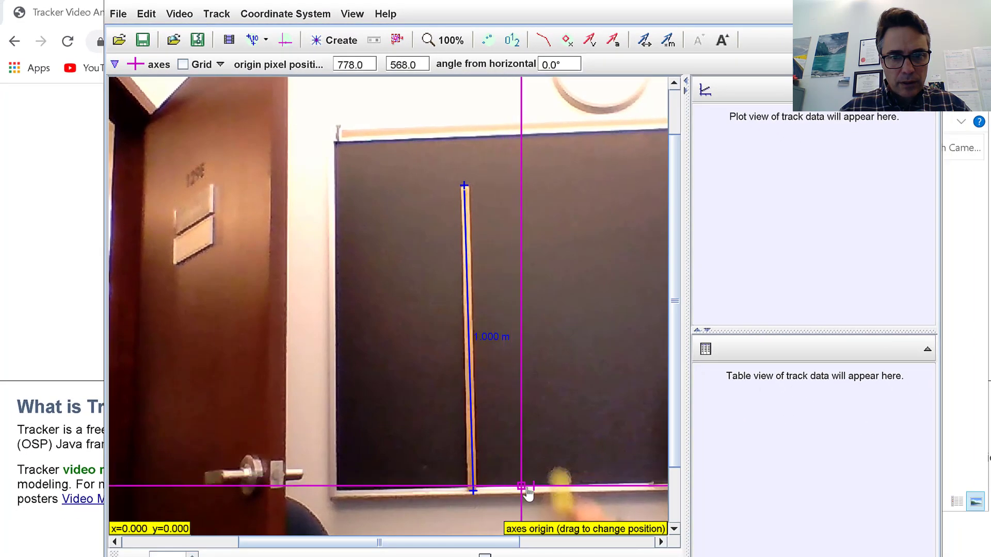
{"action": "left_click_drag", "start_coordinate": [527, 492], "coordinate": [565, 507]}
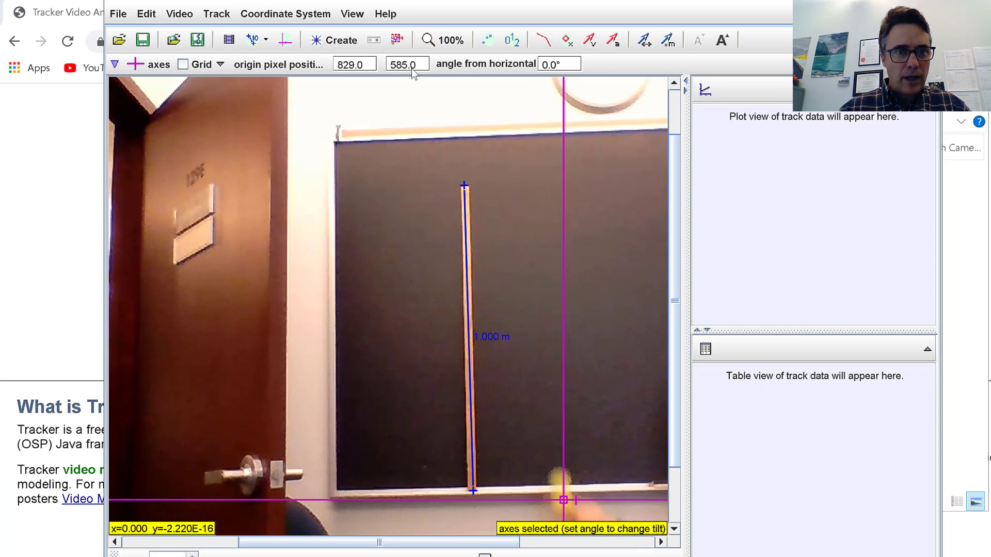
{"action": "left_click", "coordinate": [215, 14]}
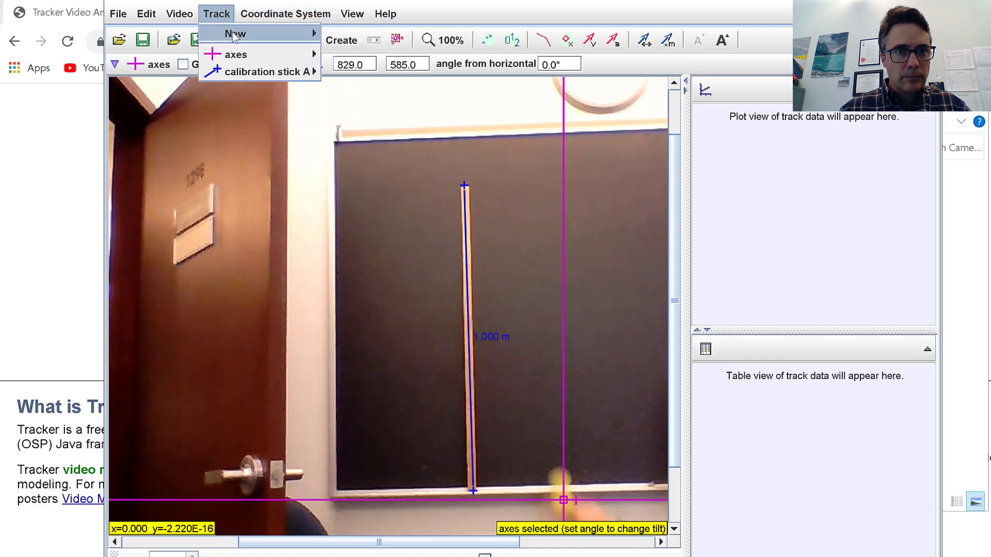
Step: Add a new point-mass track, mass A (1.000 kg), and enter marking mode for the ball
{"action": "mouse_move", "coordinate": [274, 39]}
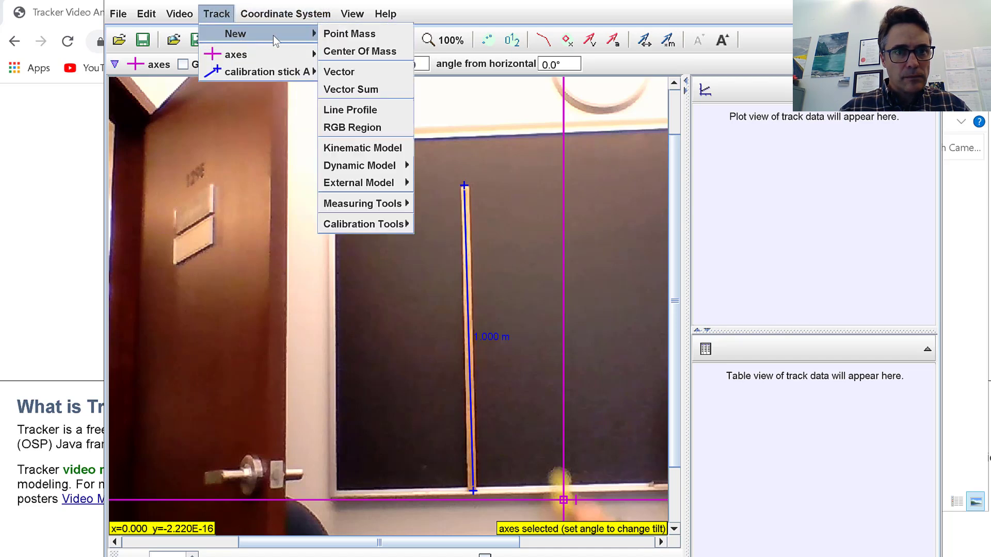
{"action": "left_click", "coordinate": [335, 34]}
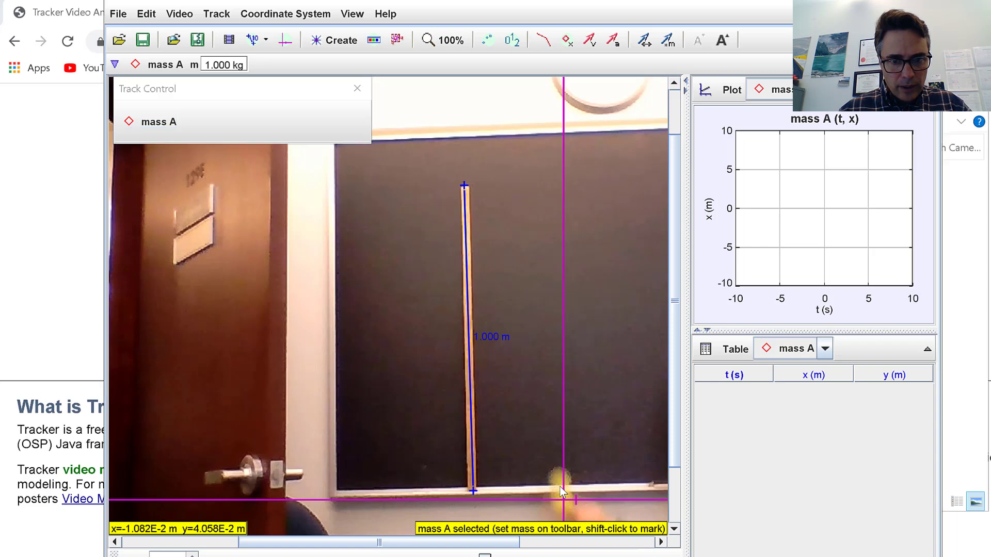
{"action": "key", "text": "shift"}
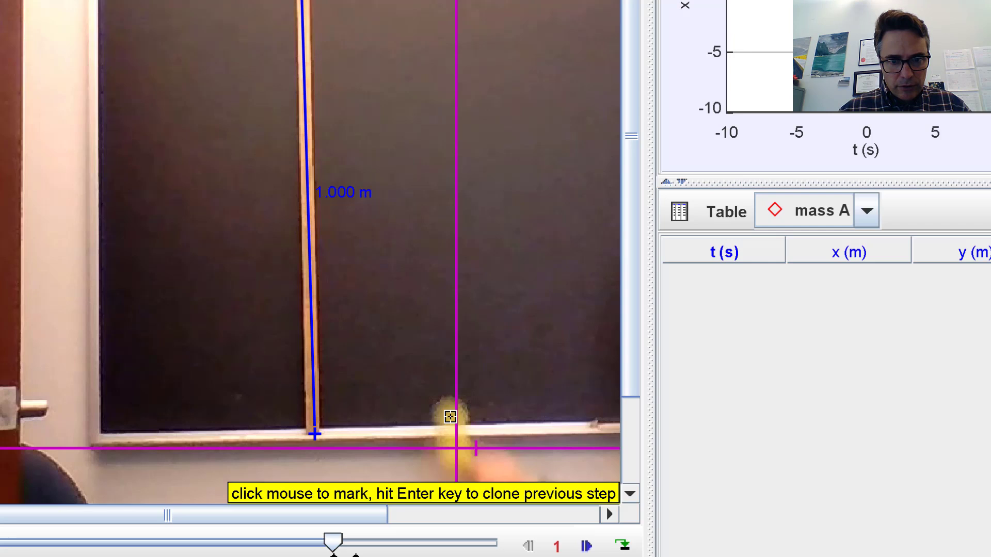
Step: Mark the ball's position for mass A in six successive frames as it rises
{"action": "left_click", "coordinate": [449, 415]}
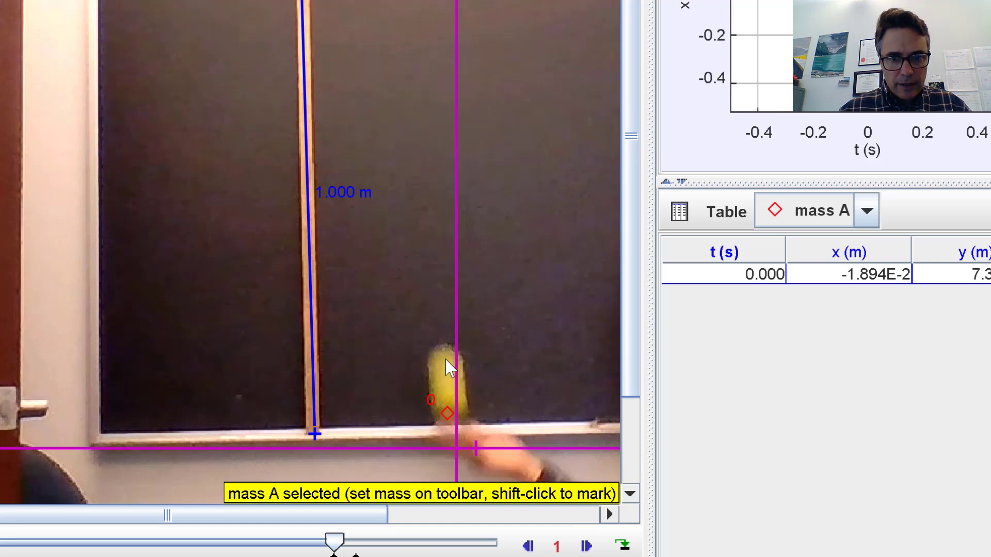
{"action": "key", "text": "shift"}
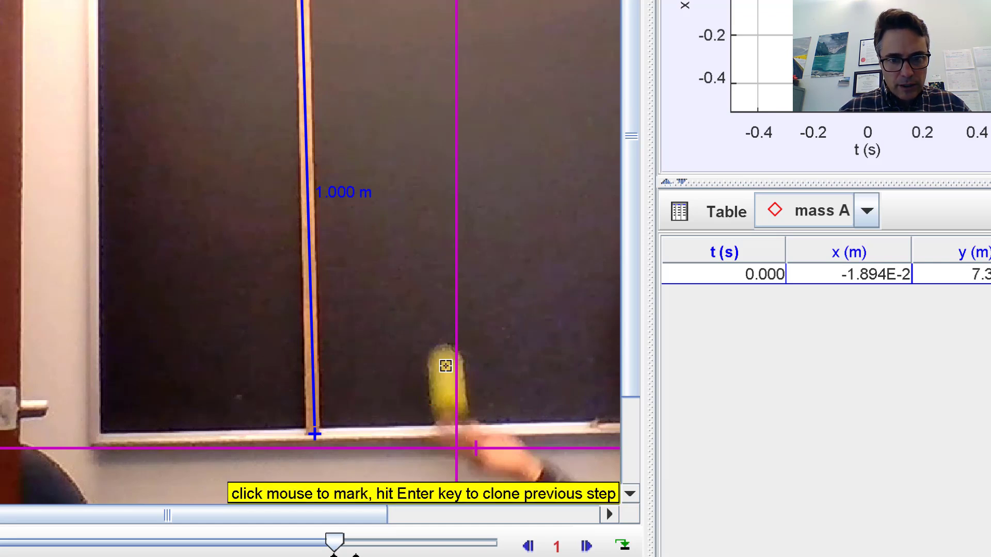
{"action": "left_click", "coordinate": [445, 365], "text": "shift"}
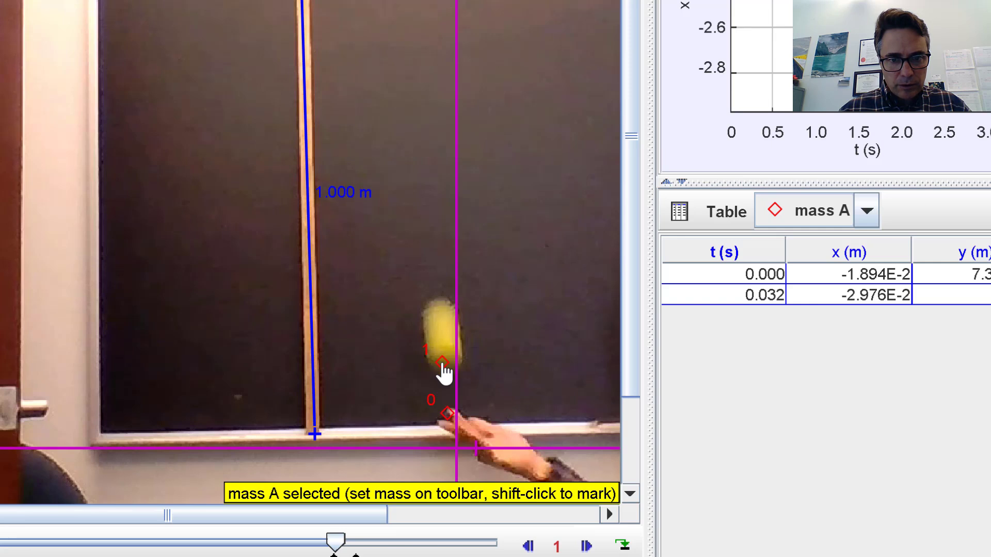
{"action": "left_click", "coordinate": [439, 316], "text": "shift"}
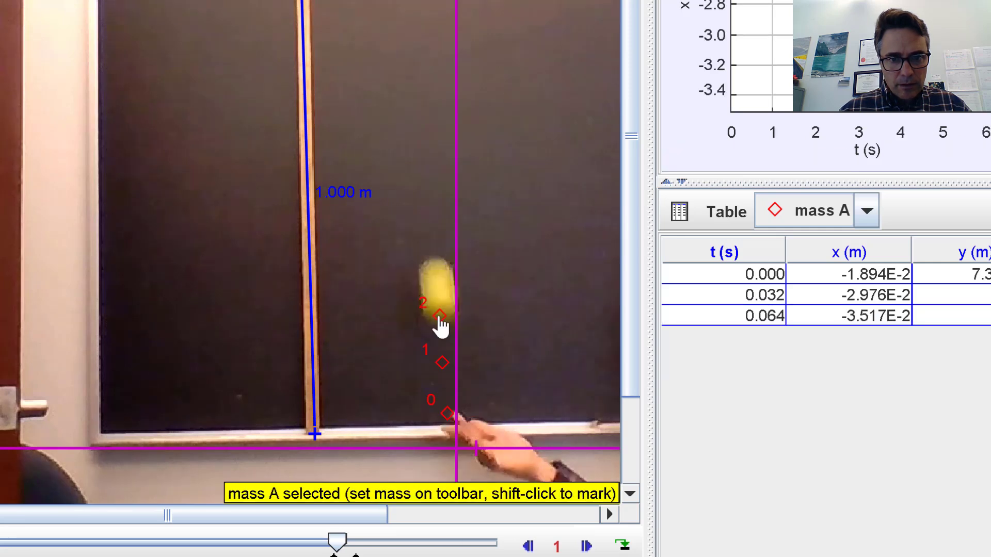
{"action": "left_click", "coordinate": [434, 278], "text": "shift"}
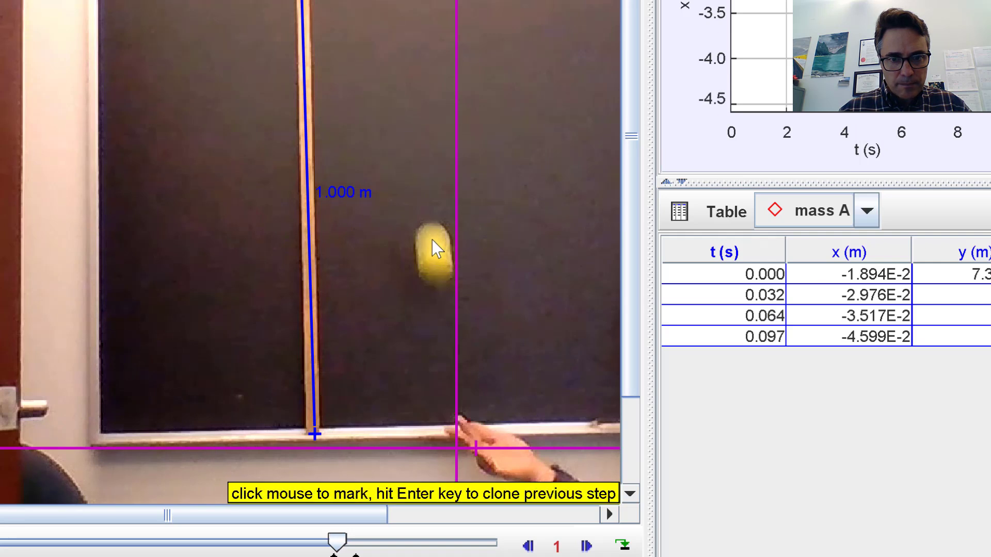
{"action": "left_click", "coordinate": [432, 240], "text": "shift"}
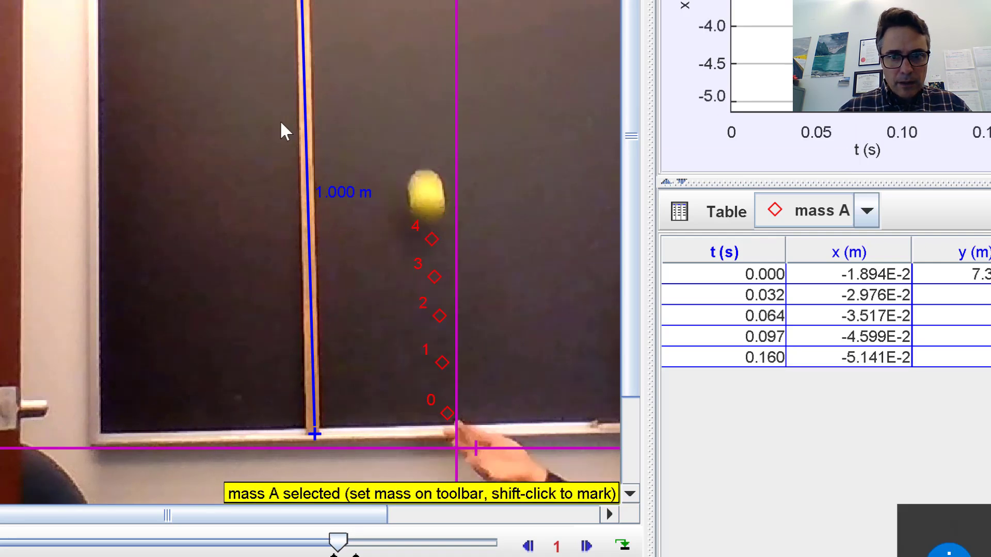
{"action": "left_click", "coordinate": [425, 189], "text": "shift"}
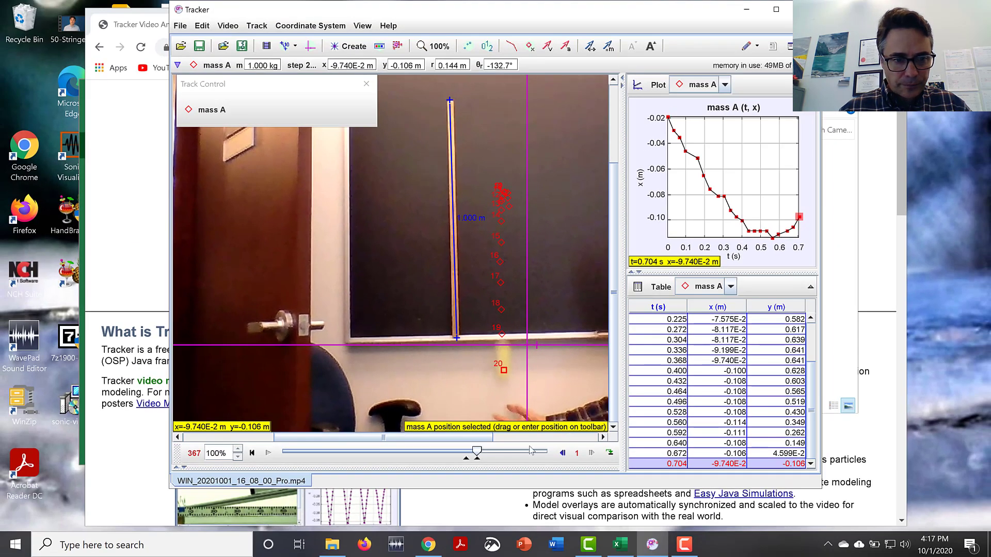
Step: Rewind to the first frame and switch the plot's vertical axis from x to vy
{"action": "left_click", "coordinate": [252, 454]}
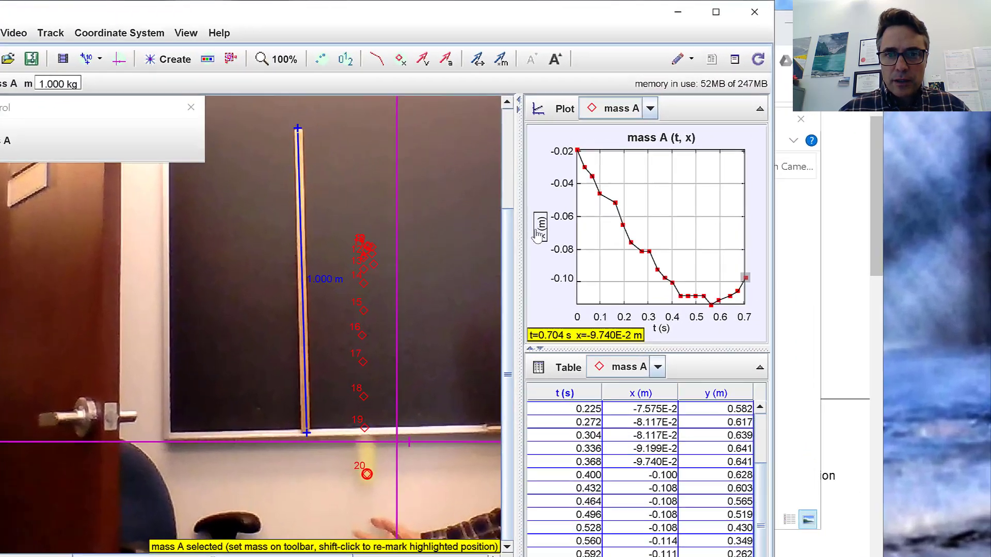
{"action": "left_click", "coordinate": [640, 180]}
{"action": "left_click", "coordinate": [514, 264]}
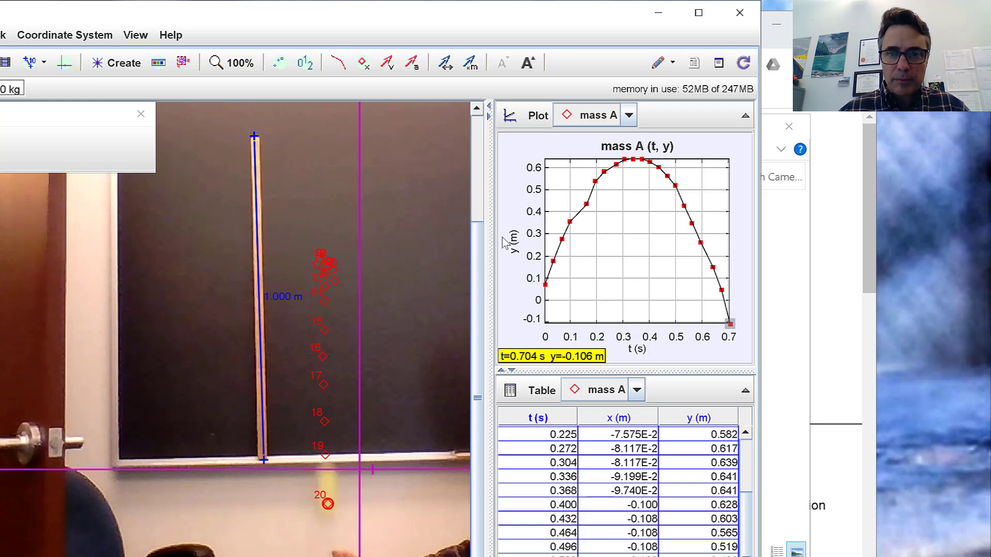
{"action": "left_click", "coordinate": [514, 240]}
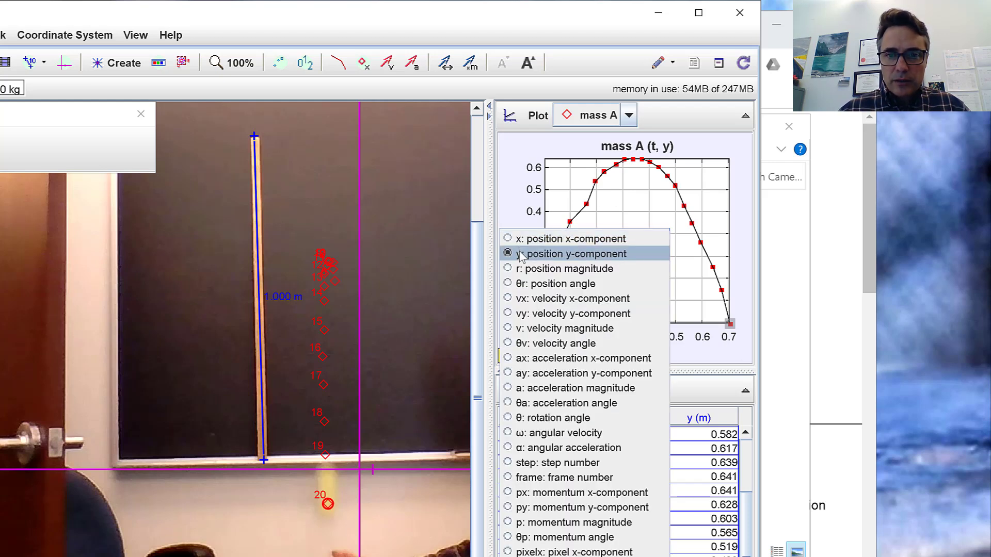
{"action": "left_click", "coordinate": [523, 314]}
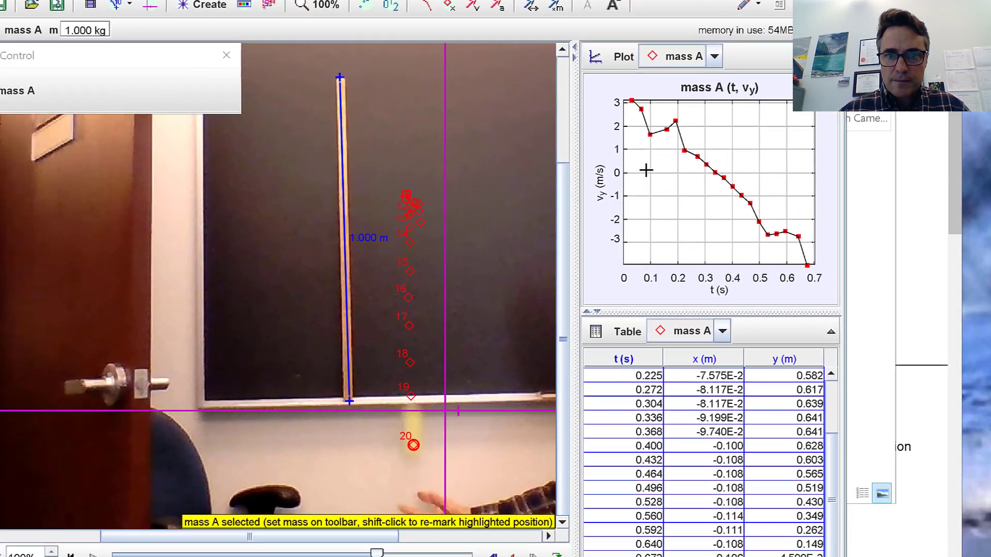
Step: Fit a Line to vy vs t in Data Tool, giving A = -1.054E1 and B = 3.485E0
{"action": "double_click", "coordinate": [559, 228]}
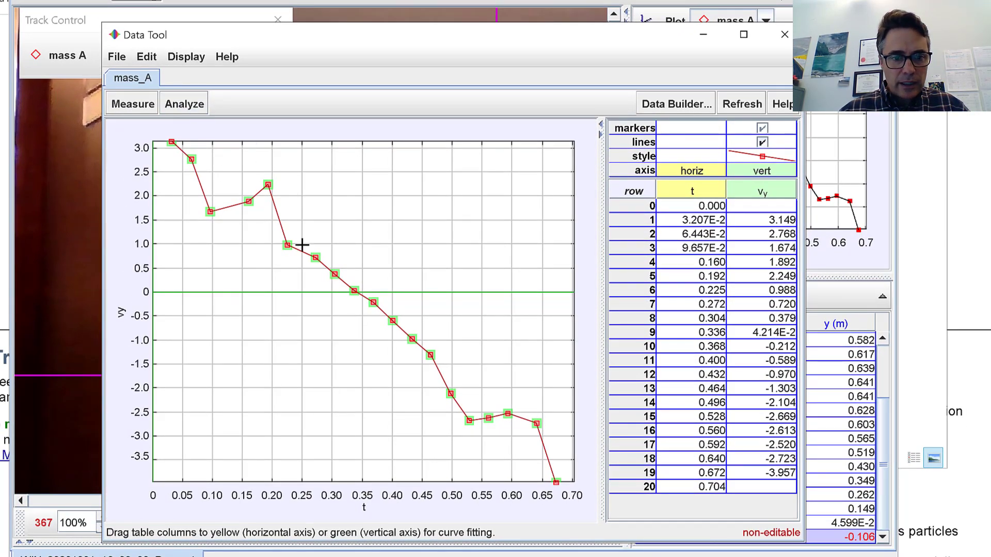
{"action": "left_click", "coordinate": [193, 104]}
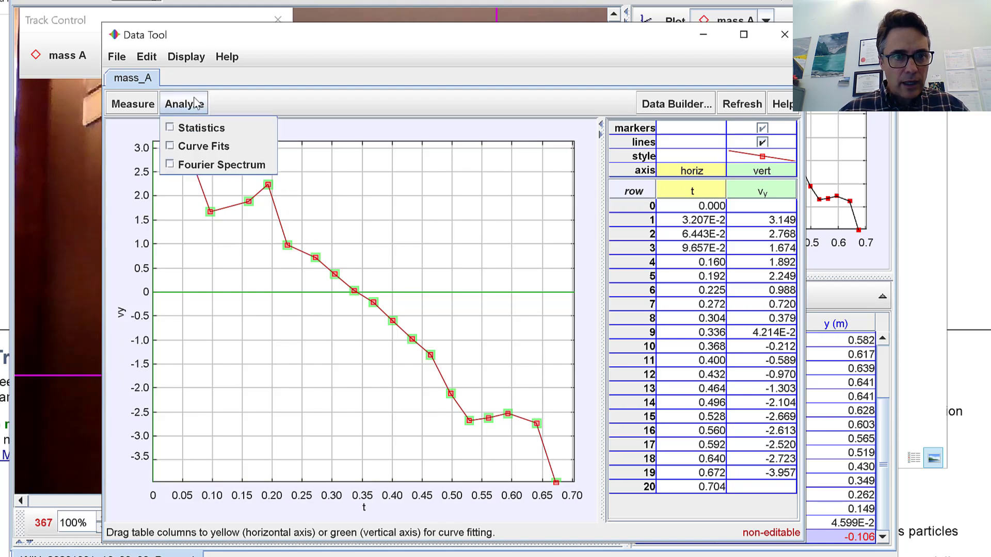
{"action": "left_click", "coordinate": [198, 146]}
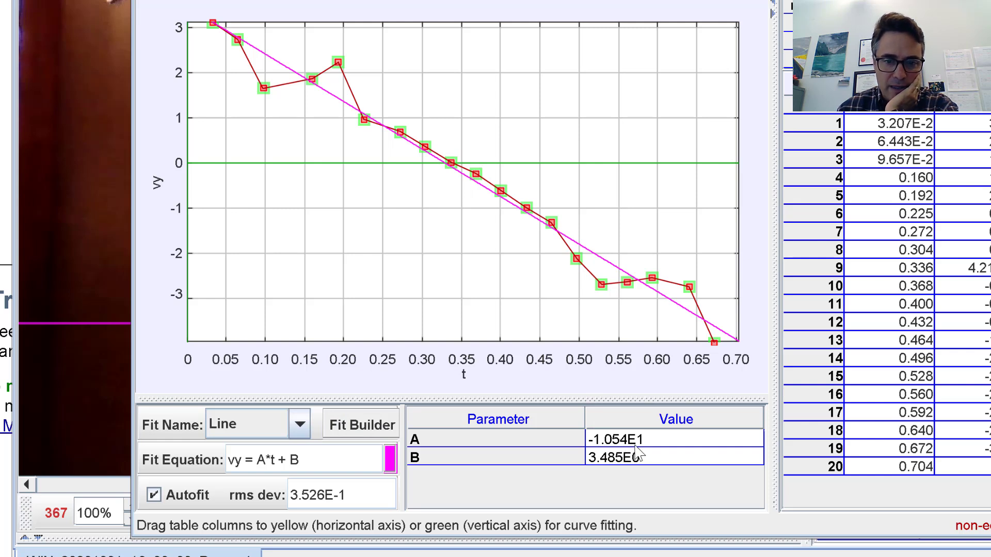
{"action": "mouse_move", "coordinate": [644, 454]}
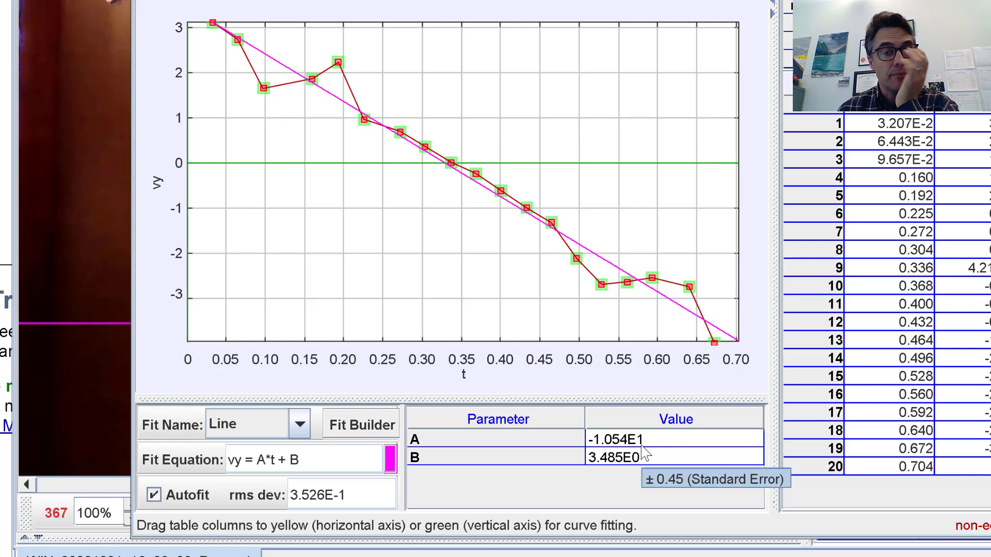